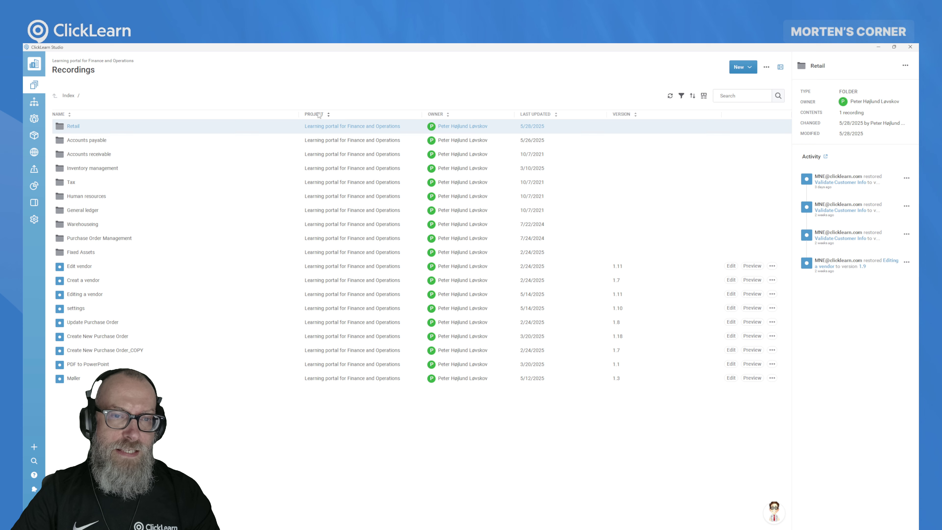
# Open the Validate Customer Info recording from the Retail folder and show the advanced properties of its Retail and Commerce navigation step
pyautogui.doubleClick(333, 129)
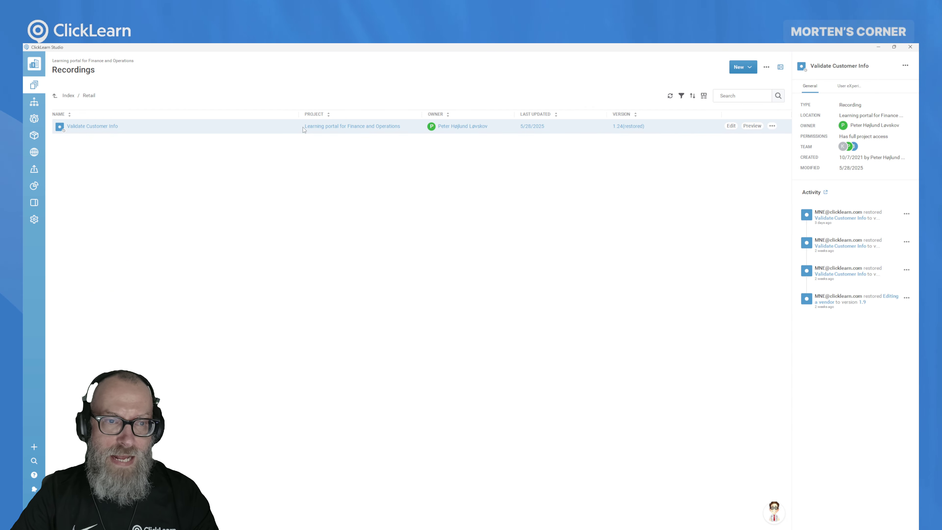
pyautogui.doubleClick(140, 130)
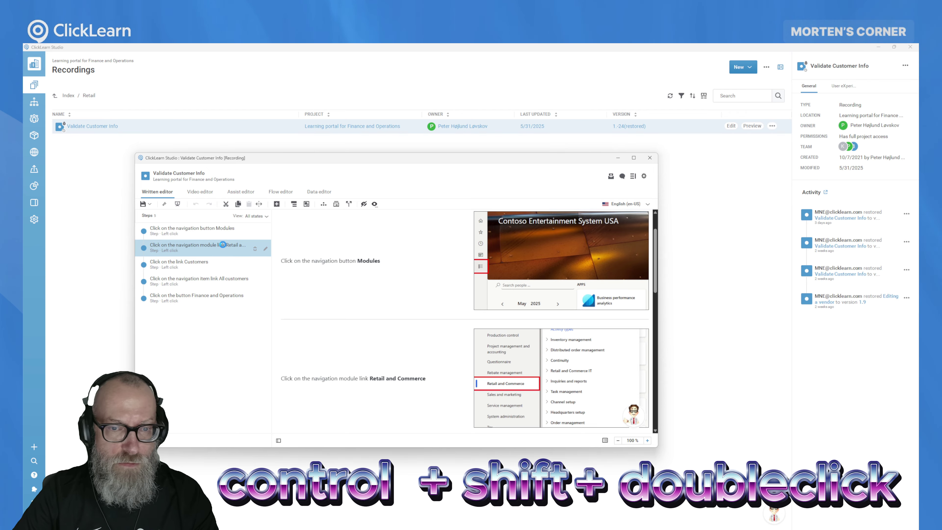
pyautogui.keyDown('ctrl'); pyautogui.keyDown('shift'); pyautogui.doubleClick(227, 247); pyautogui.keyUp('shift'); pyautogui.keyUp('ctrl')
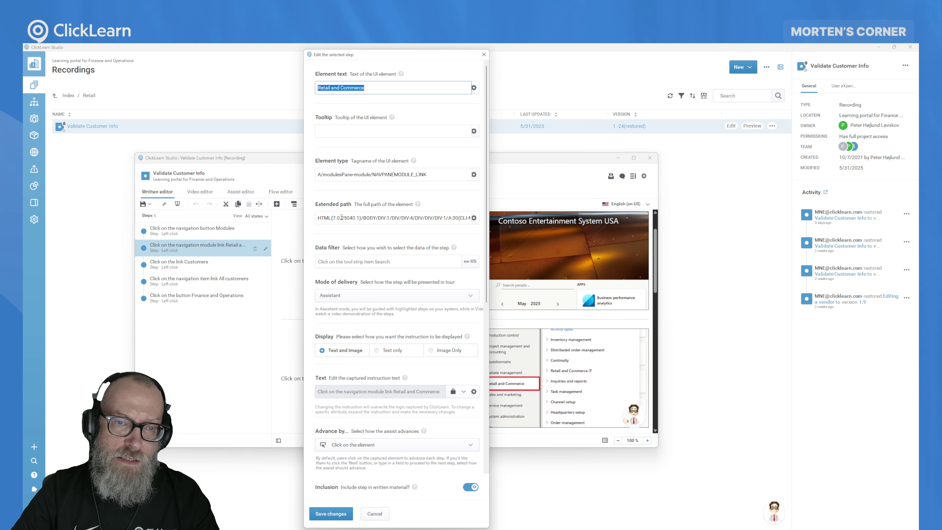
# Examine the version number in the step's extended path, then cancel the step edit and close the recording
pyautogui.moveTo(340, 218)
pyautogui.mouseDown()
pyautogui.moveTo(332, 217)
pyautogui.moveTo(346, 218)
pyautogui.mouseUp()
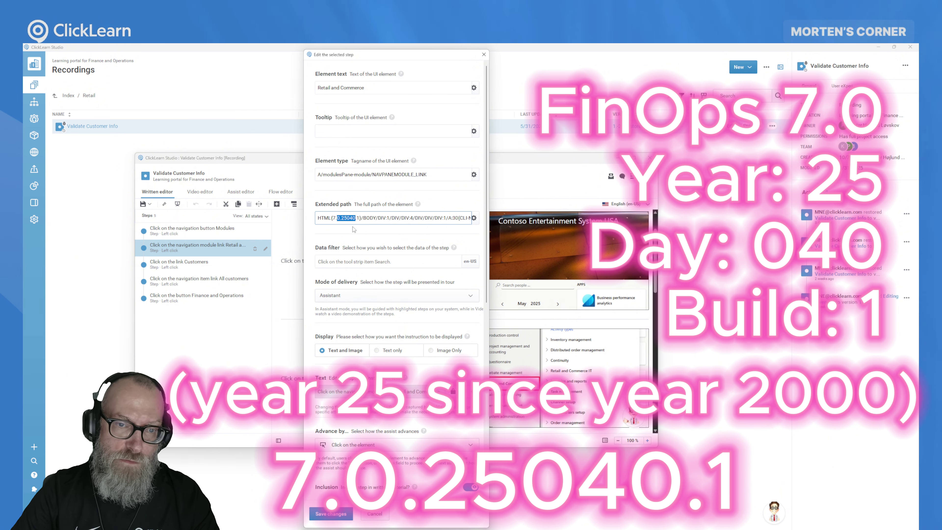
pyautogui.click(357, 214)
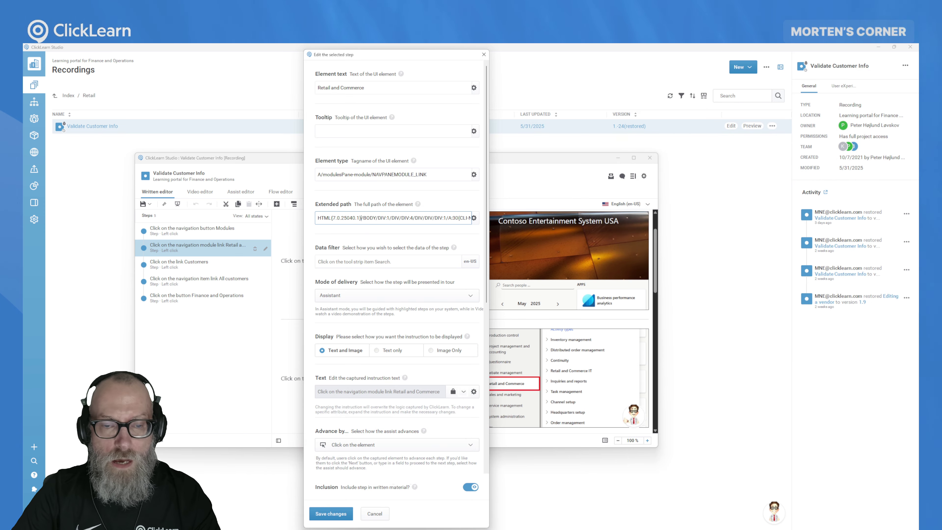
pyautogui.click(380, 511)
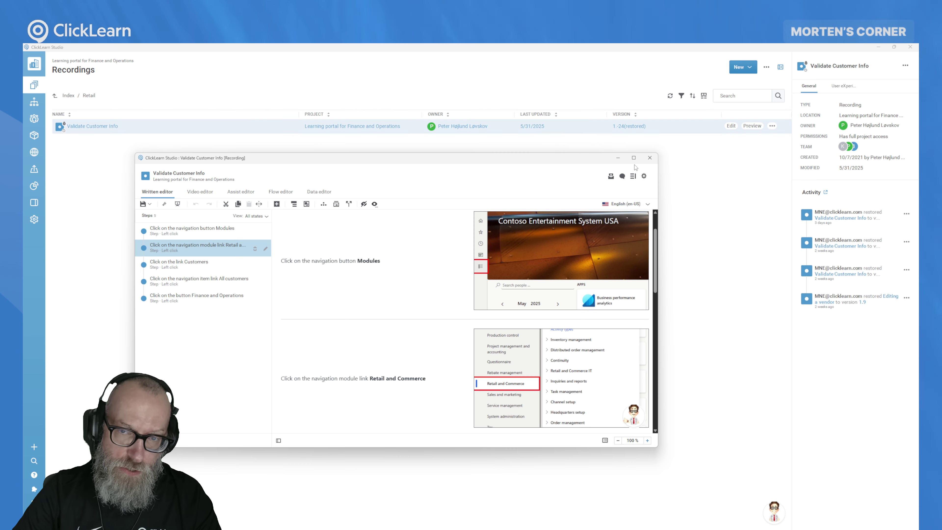
pyautogui.click(650, 157)
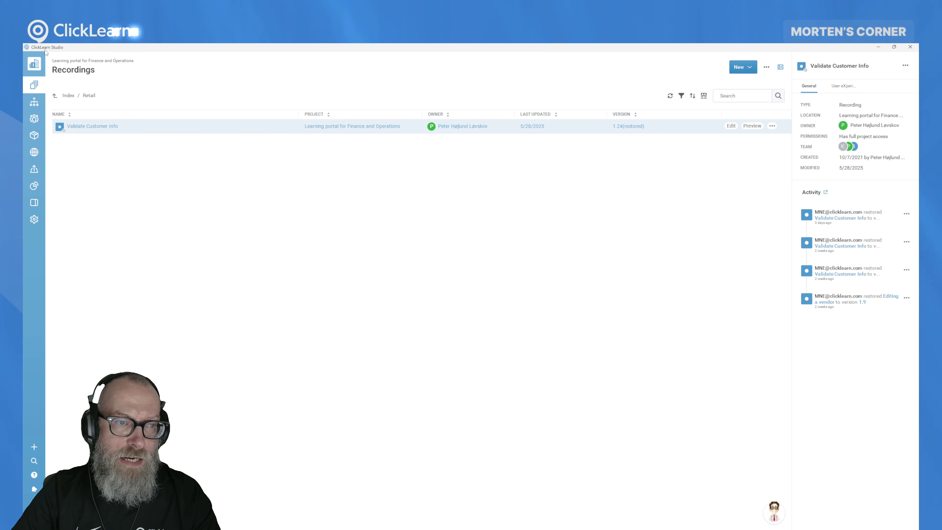
# Start a new project from the projects overview as a Content Project, keeping the default team setup
pyautogui.click(37, 64)
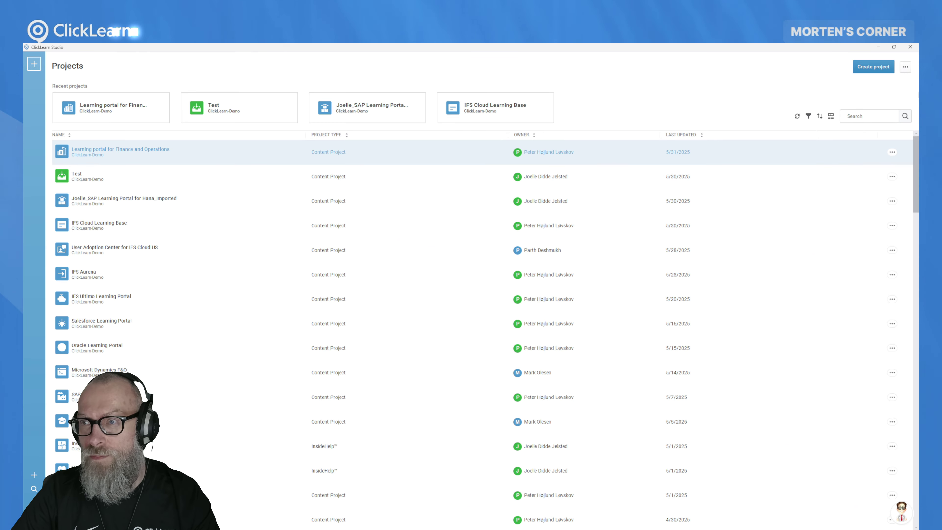
pyautogui.click(872, 67)
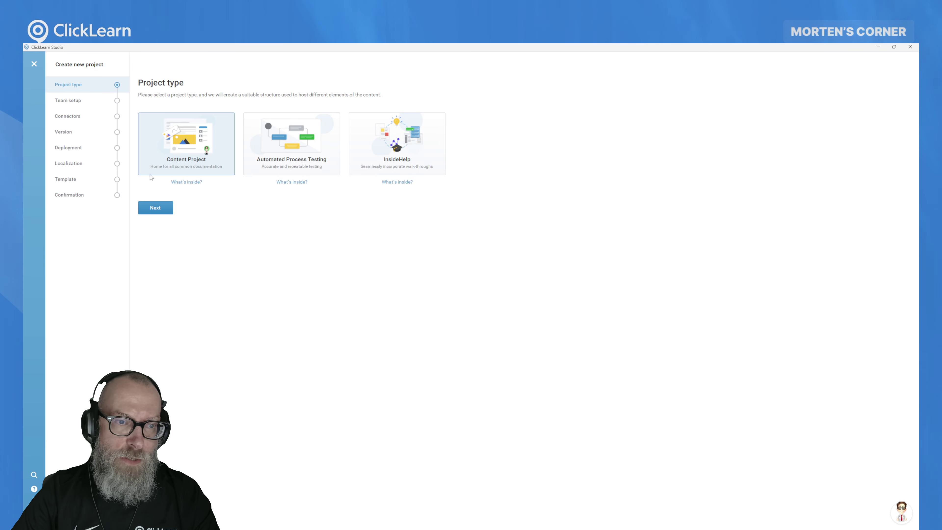
pyautogui.click(160, 210)
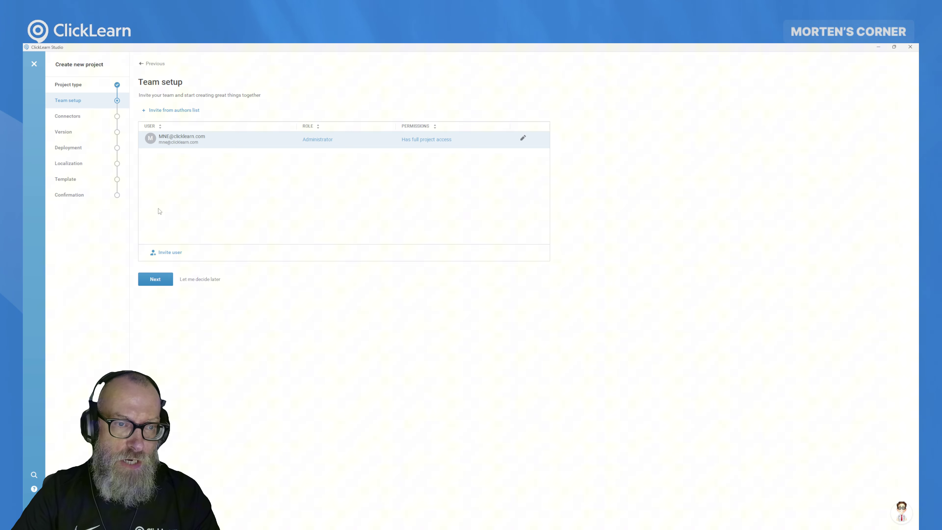
pyautogui.click(167, 281)
# Accept the Microsoft Dynamics 365 Finance and Operations connector with version AX 7.0, the default deployment, English (en-US) and the Classic template
pyautogui.scroll(-6, 320, 210)
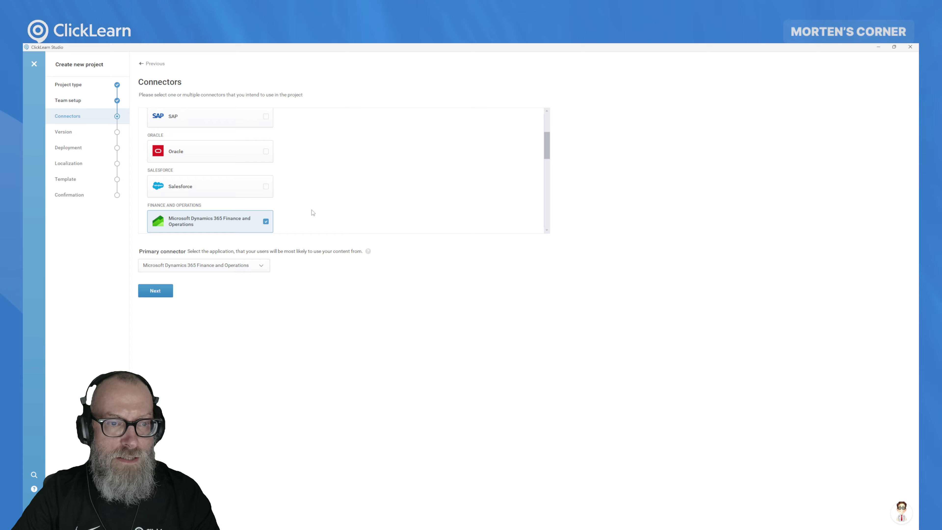
pyautogui.click(155, 293)
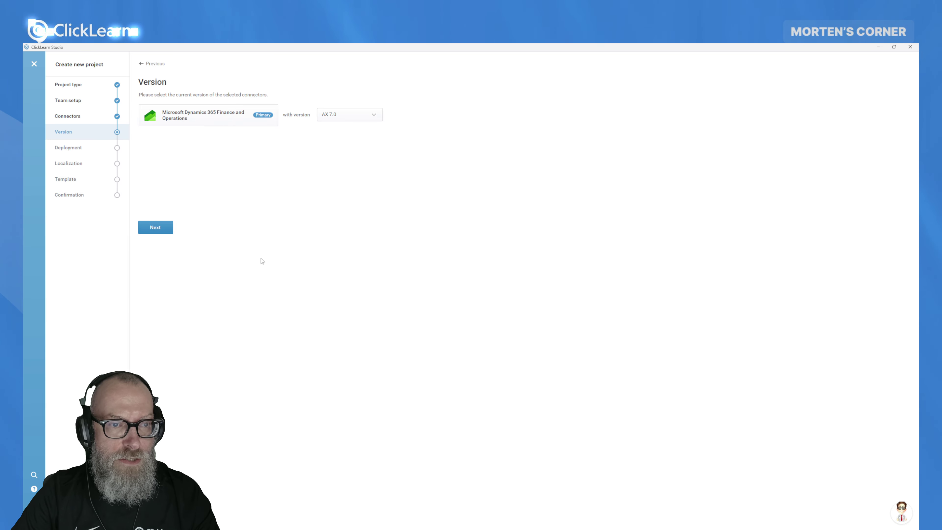
pyautogui.click(168, 227)
pyautogui.click(163, 280)
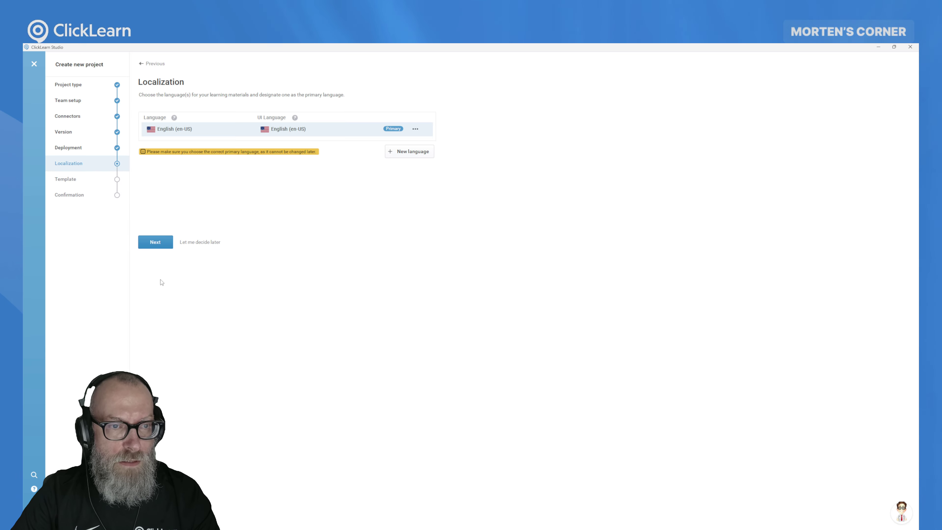
pyautogui.click(156, 242)
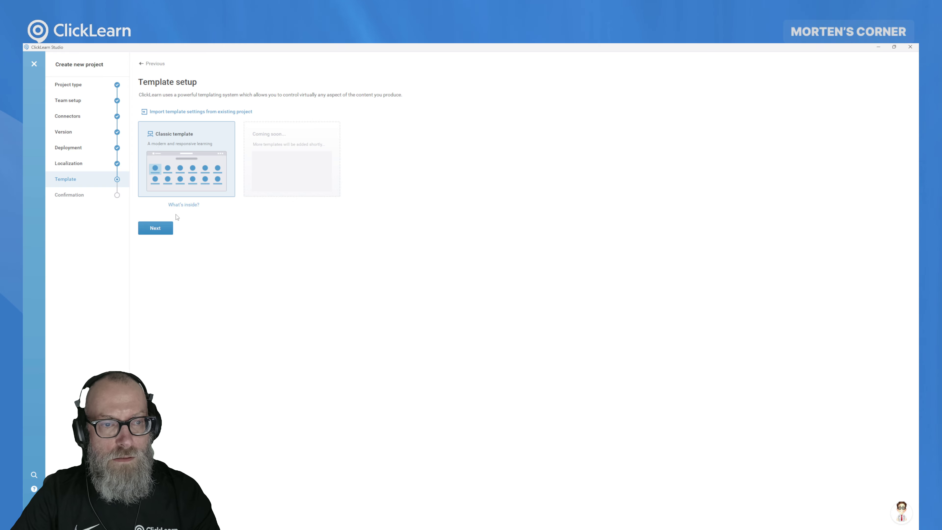
pyautogui.click(163, 229)
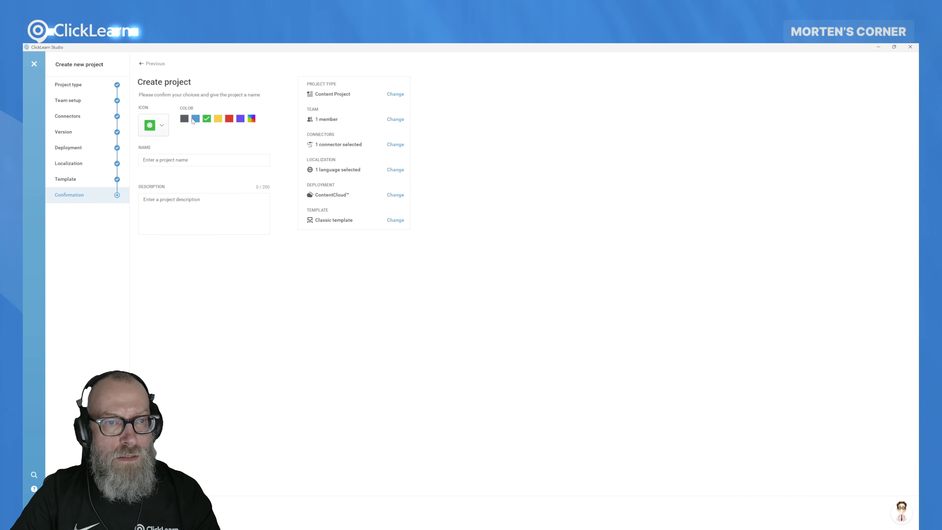
# Give the project a blue icon color, name it "FinOps 18238" and create it
pyautogui.click(195, 164)
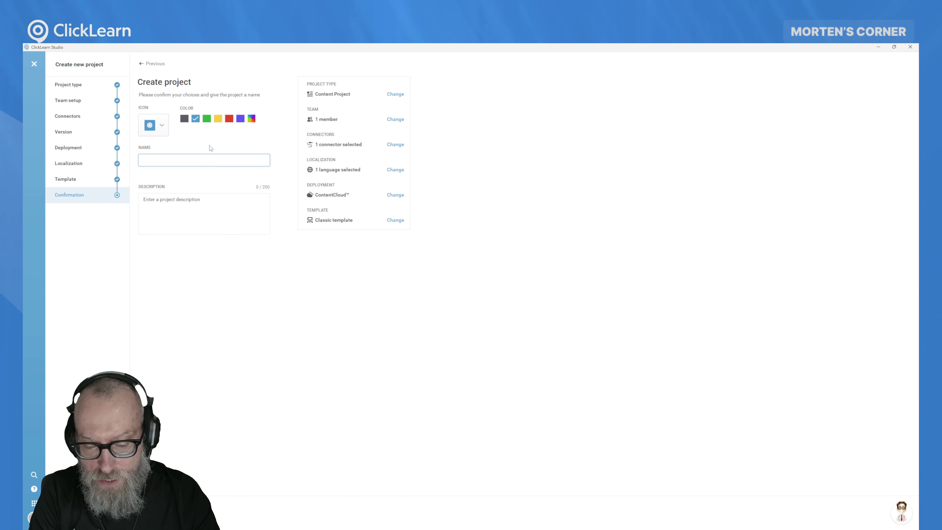
pyautogui.write('Finl')
pyautogui.press('BackSpace')
pyautogui.write('Ops ')
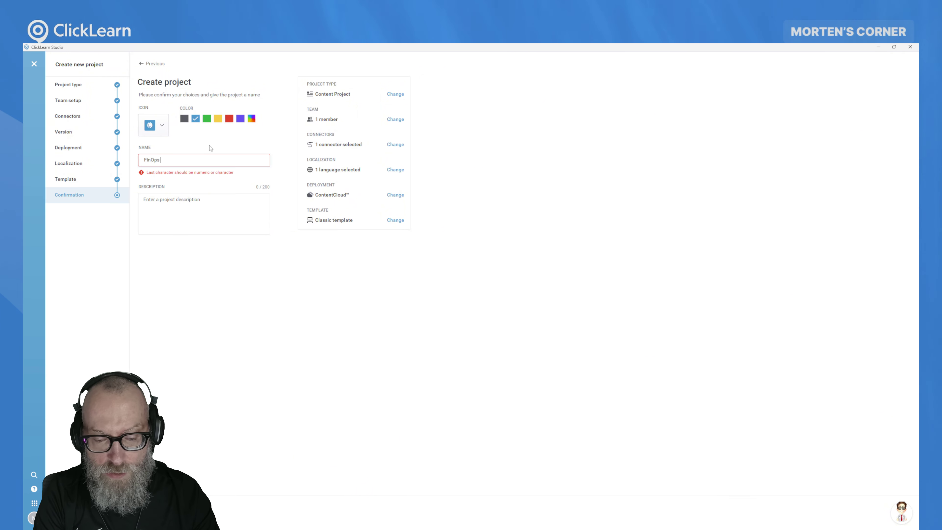
pyautogui.write('18')
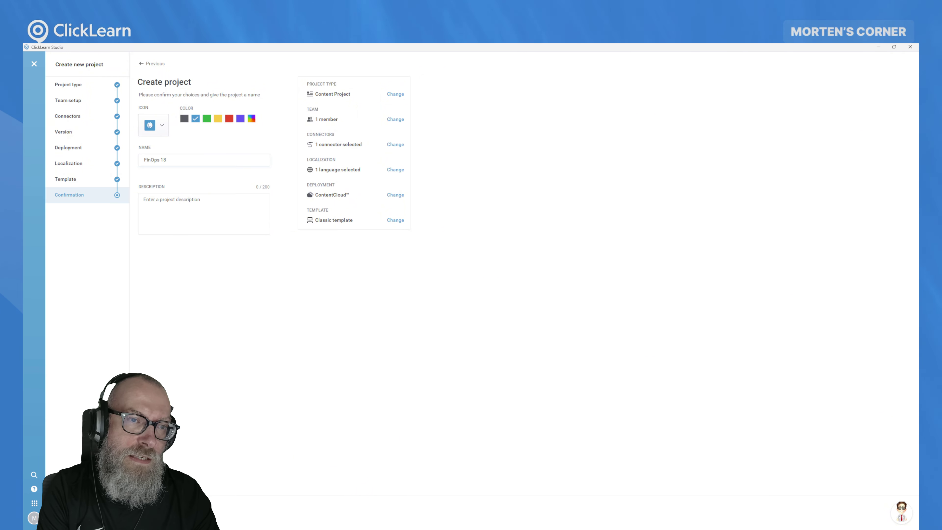
pyautogui.write('237')
pyautogui.press('BackSpace')
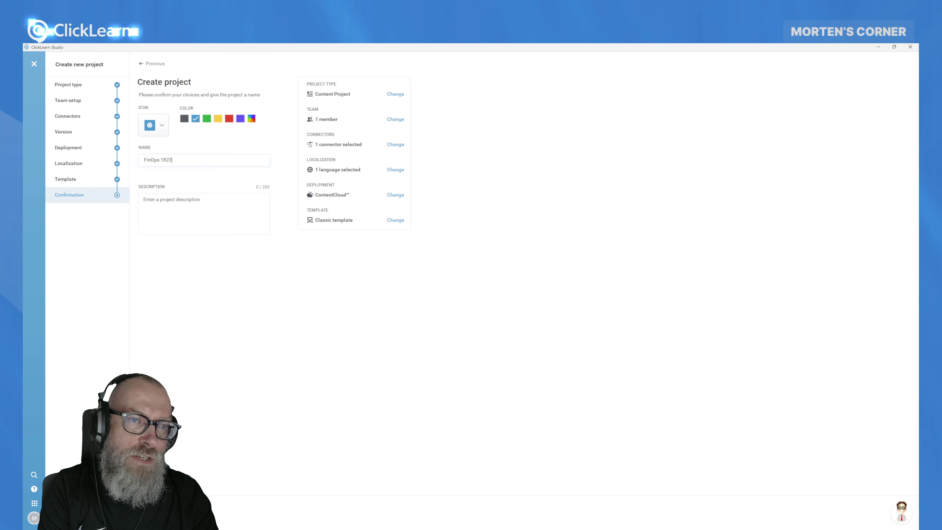
pyautogui.write('8')
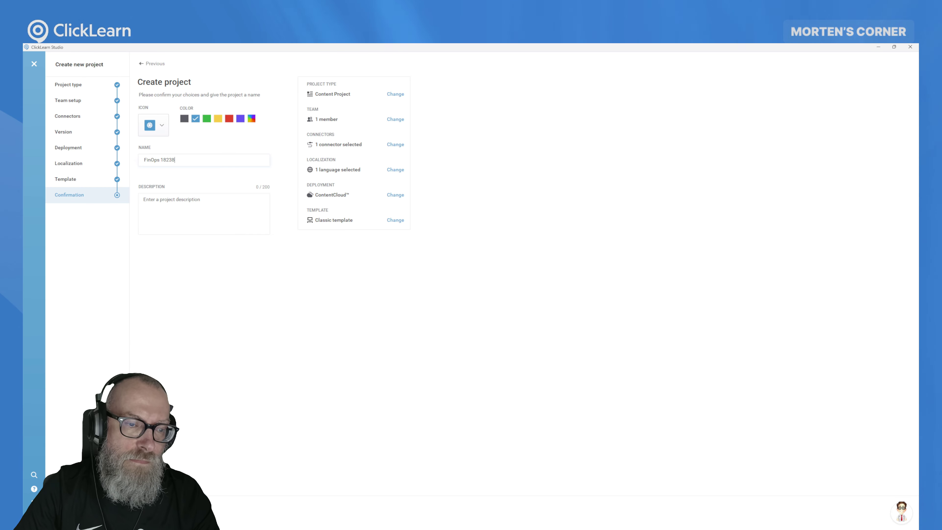
pyautogui.press('Return')
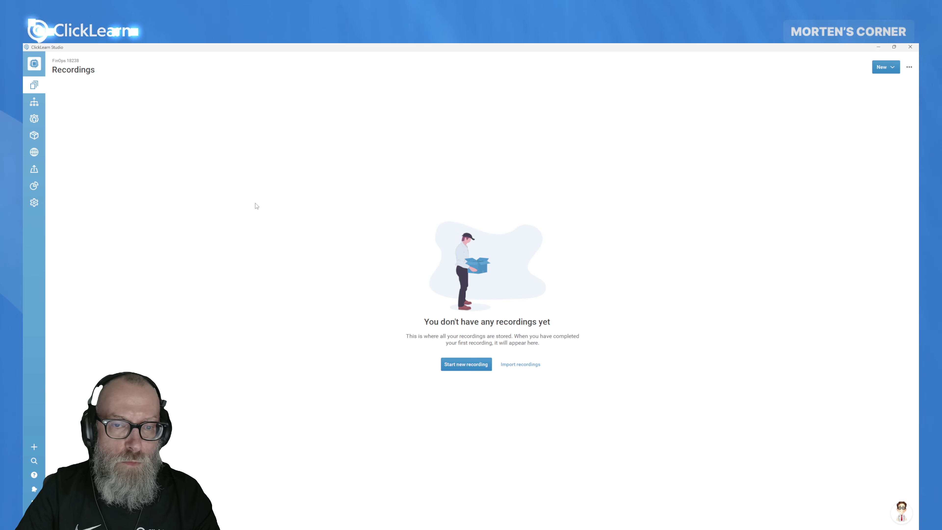
# Start importing published content into the new project, using Learning portal for Finance and Operations as the source project
pyautogui.click(909, 66)
pyautogui.click(886, 92)
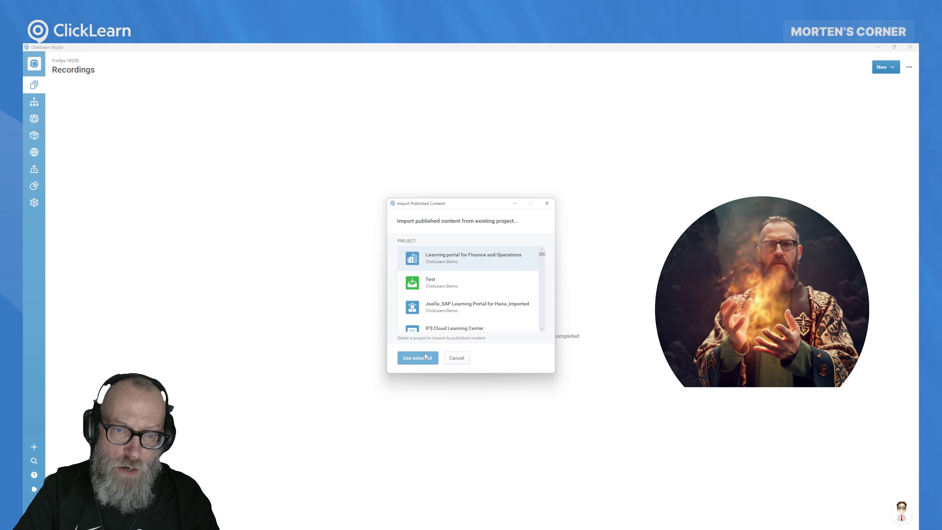
pyautogui.click(418, 357)
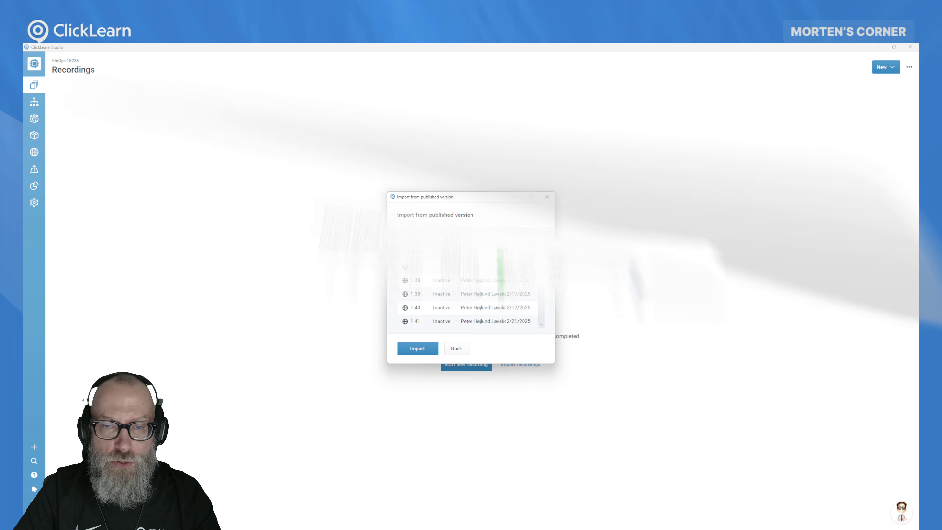
# Sort the published versions by version in descending order and import version 1.37
pyautogui.moveTo(542, 250)
pyautogui.mouseDown()
pyautogui.moveTo(545, 321)
pyautogui.moveTo(542, 253)
pyautogui.mouseUp()
pyautogui.click(427, 244)
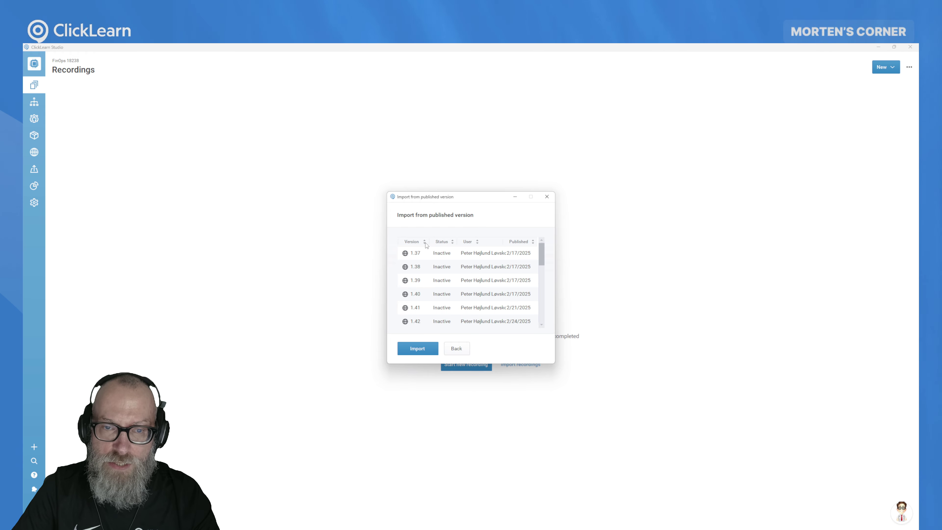
pyautogui.click(425, 243)
pyautogui.scroll(-5, 497, 297)
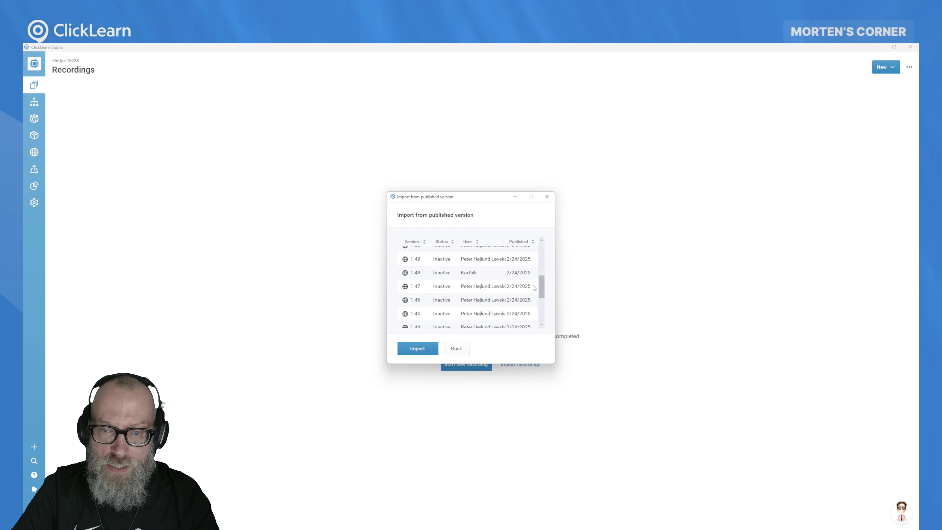
pyautogui.click(421, 322)
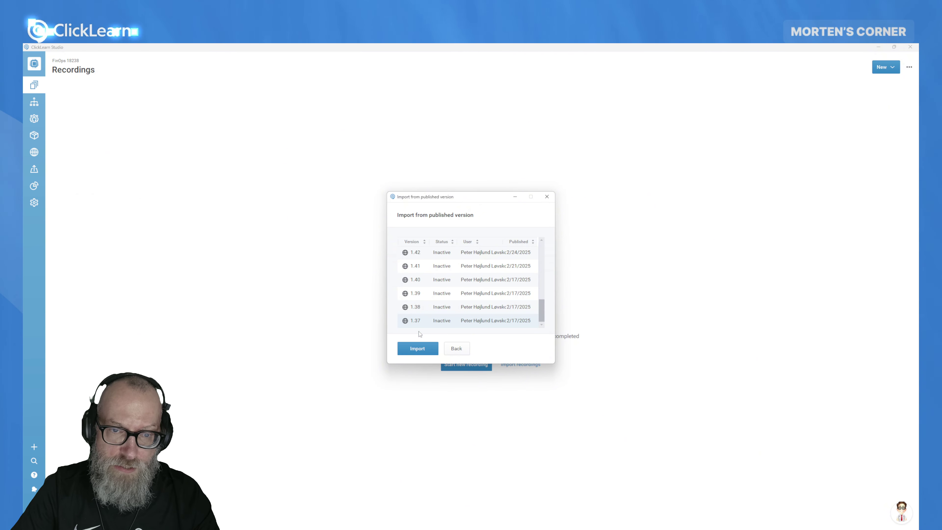
pyautogui.click(417, 348)
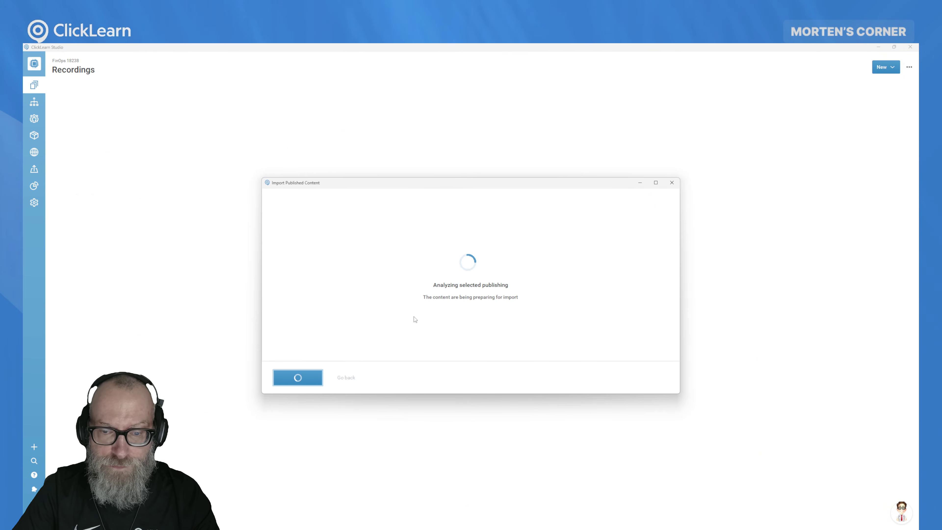
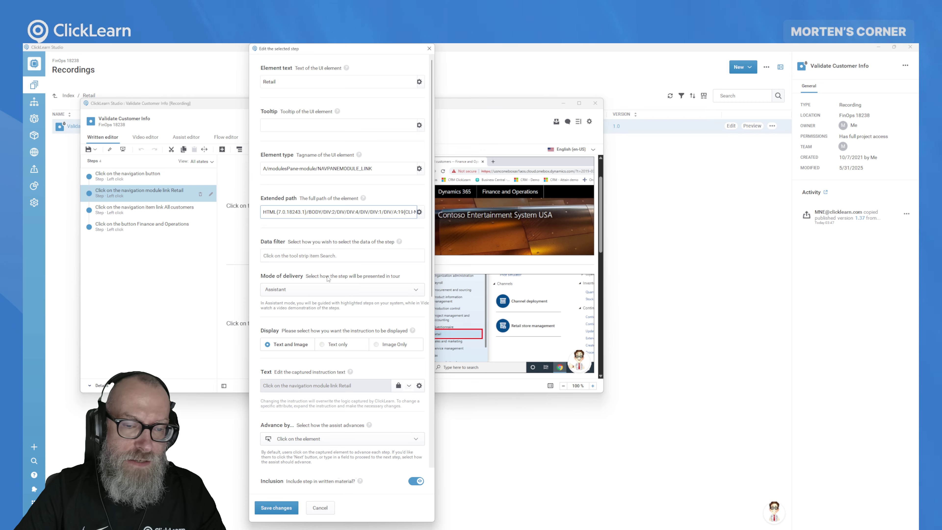
# Cancel the edit of the Retail navigation step and close the imported Validate Customer Info recording
pyautogui.click(325, 511)
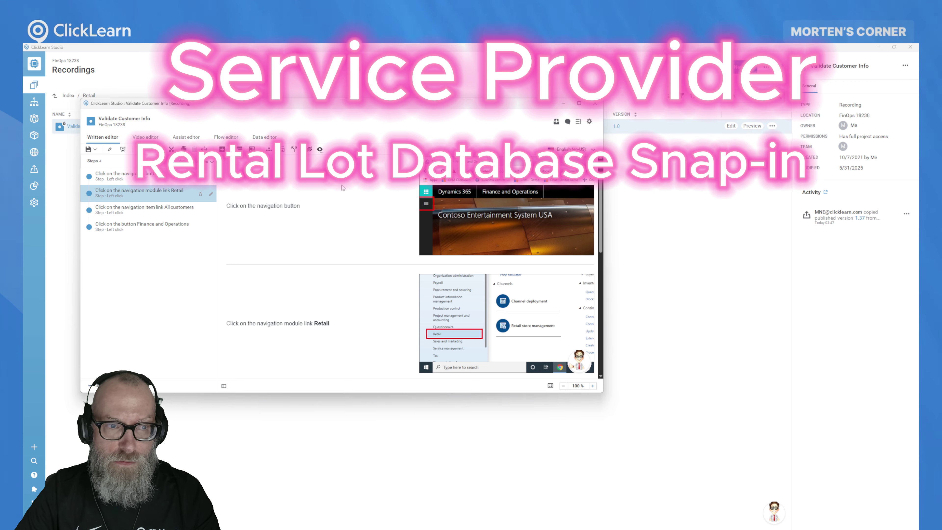
pyautogui.moveTo(331, 104); pyautogui.dragTo(349, 119)
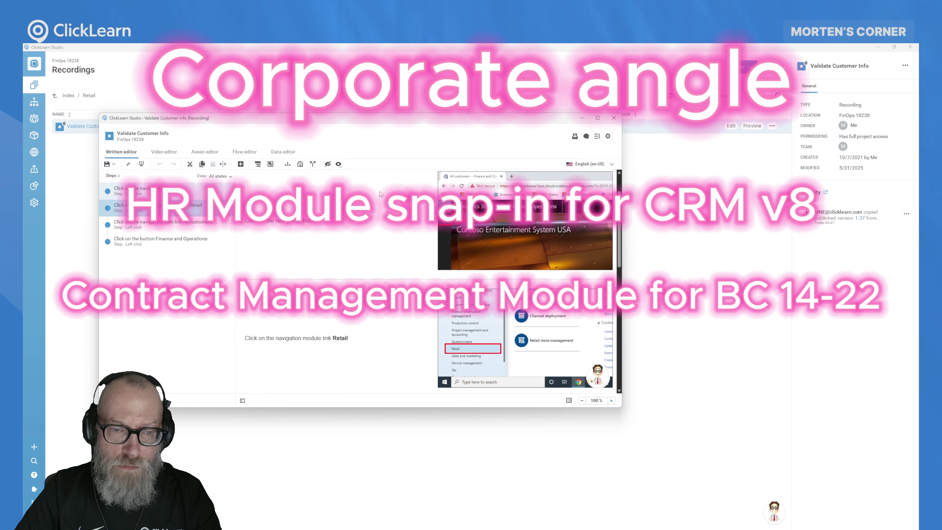
pyautogui.click(614, 118)
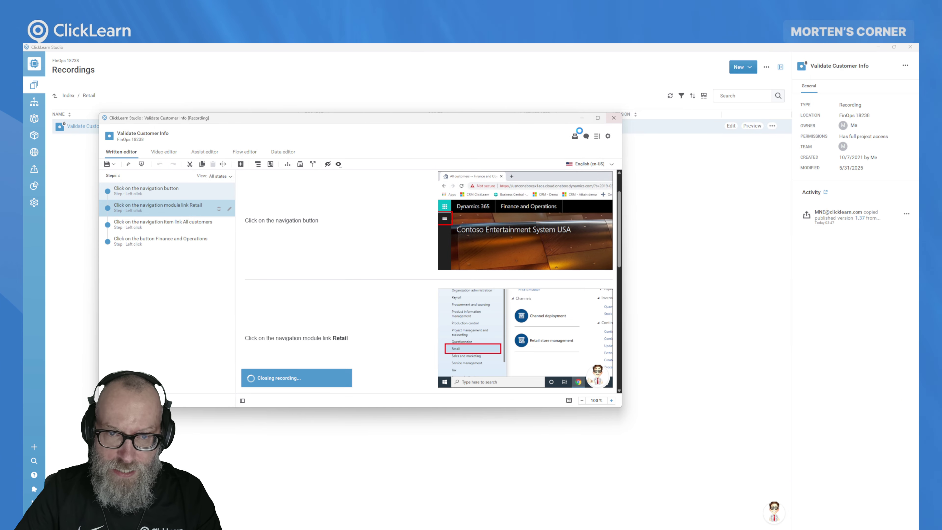
pyautogui.click(480, 227)
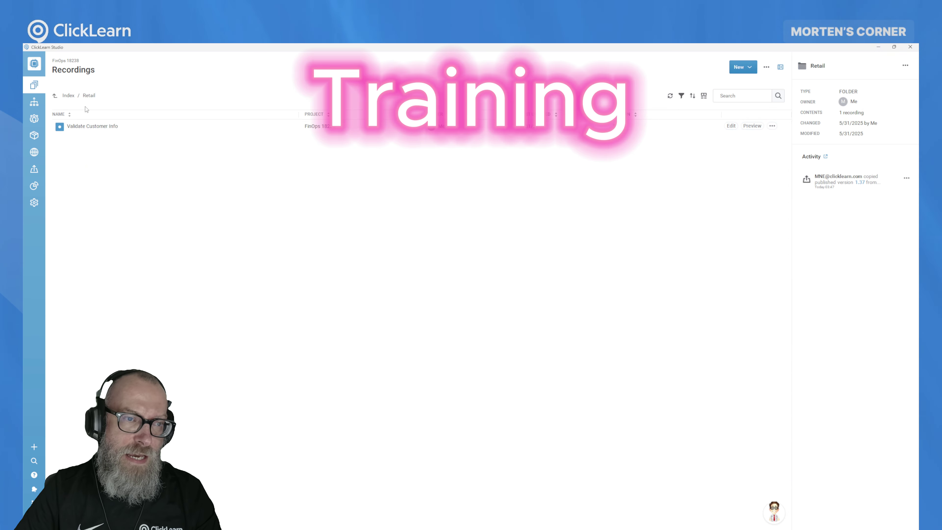
# Go back to the recordings index, look into the Retail folder and return to the index
pyautogui.click(68, 96)
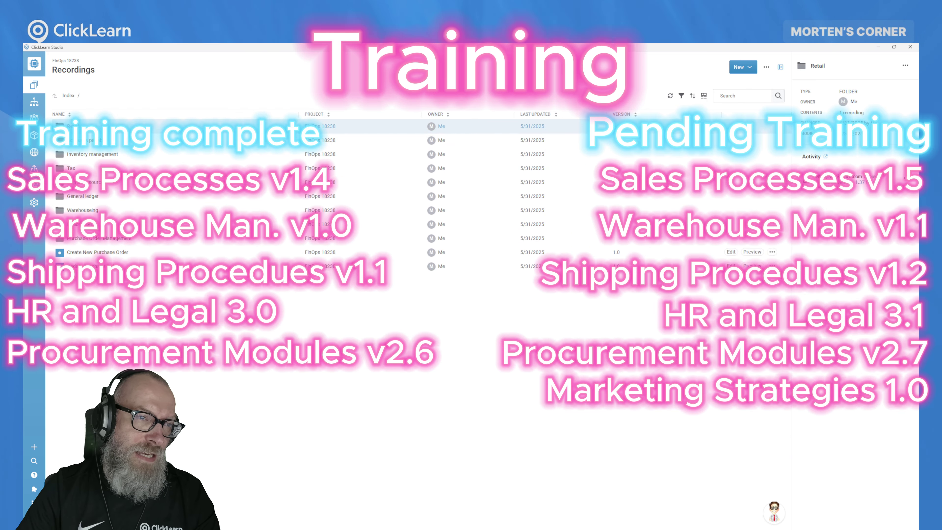
pyautogui.doubleClick(73, 127)
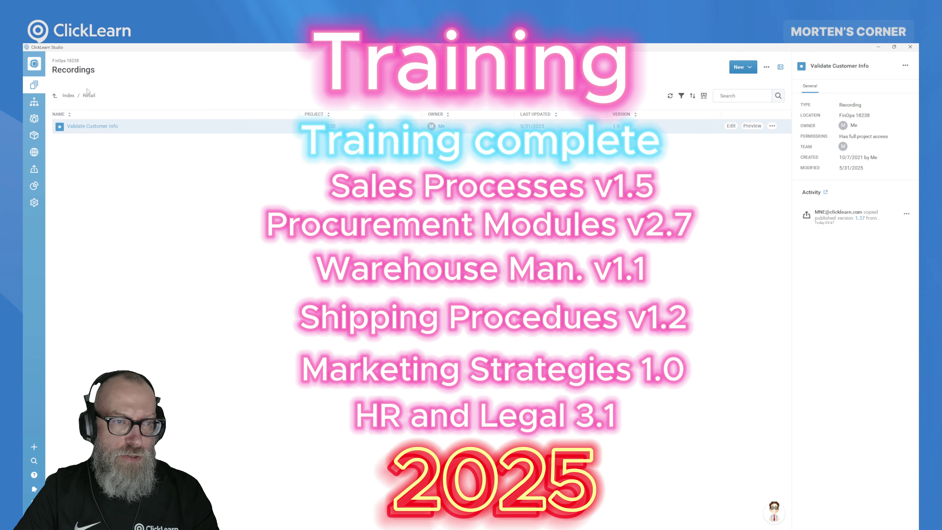
pyautogui.click(69, 96)
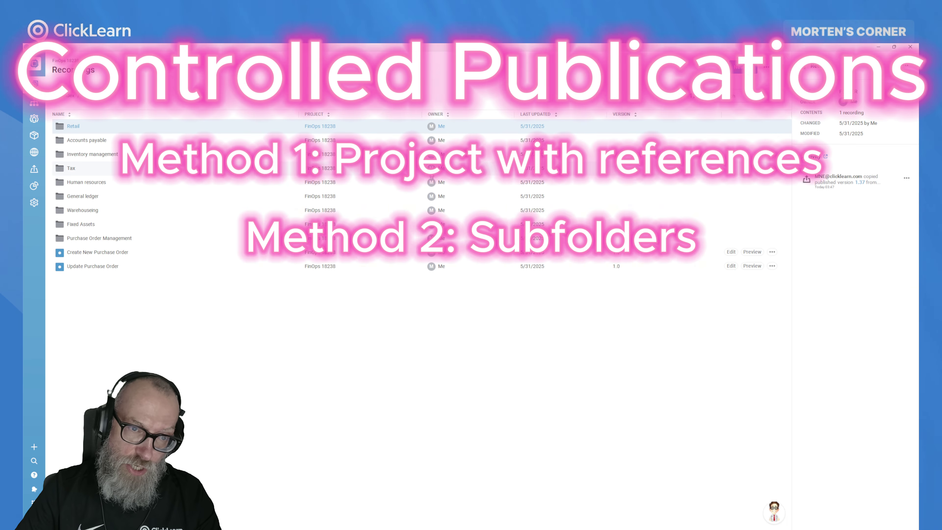
# Create two folders named Drafts and Final in the recordings index
pyautogui.click(755, 68)
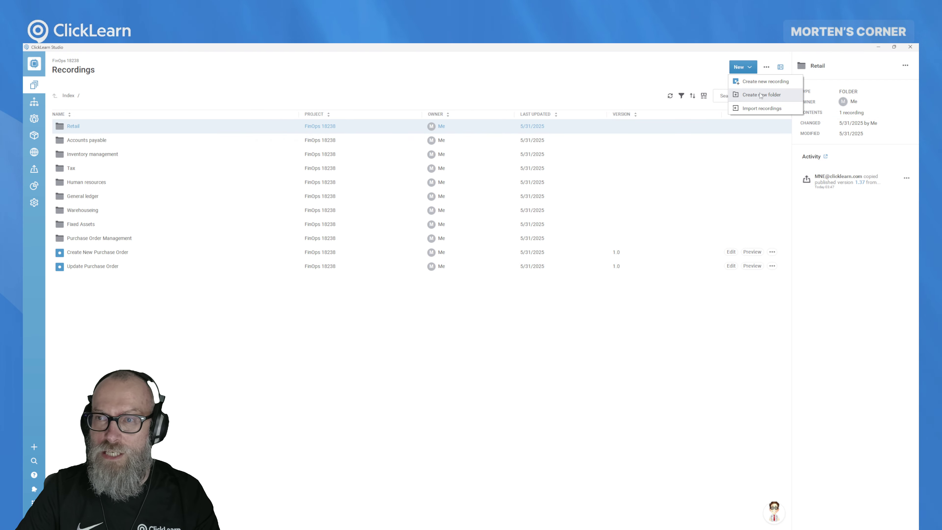
pyautogui.click(760, 95)
pyautogui.write('Draft')
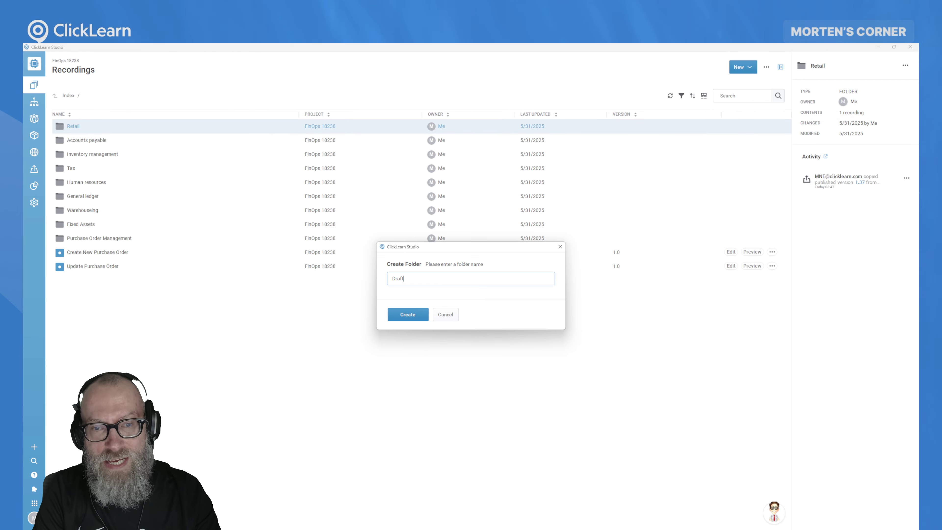
pyautogui.press('Return')
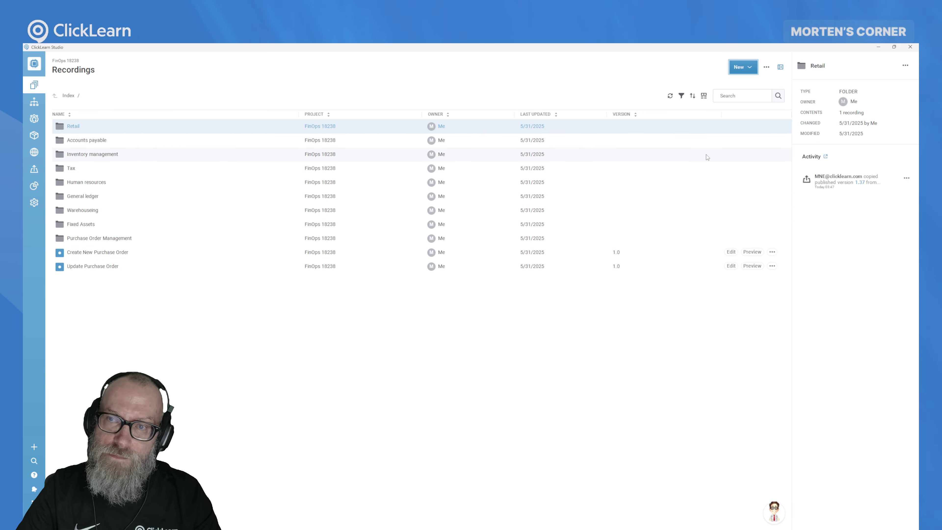
pyautogui.click(744, 67)
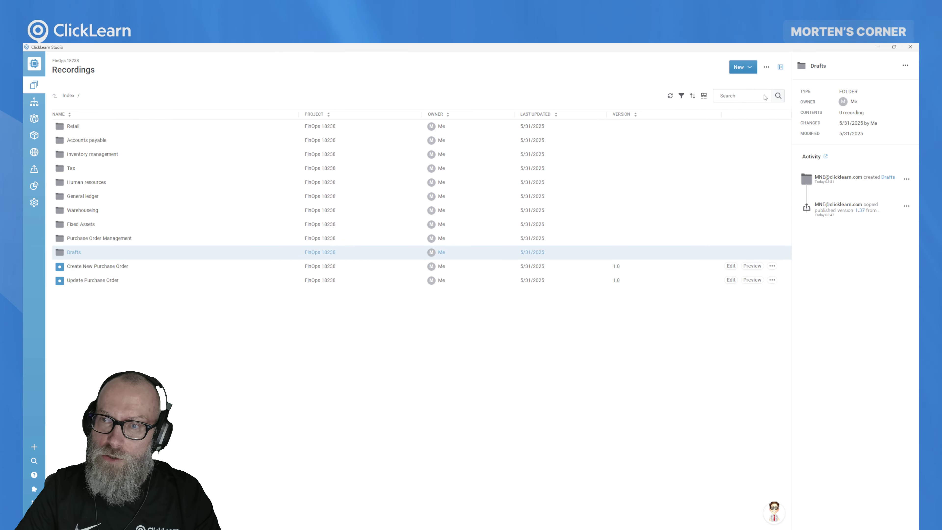
pyautogui.click(761, 95)
pyautogui.write('Final')
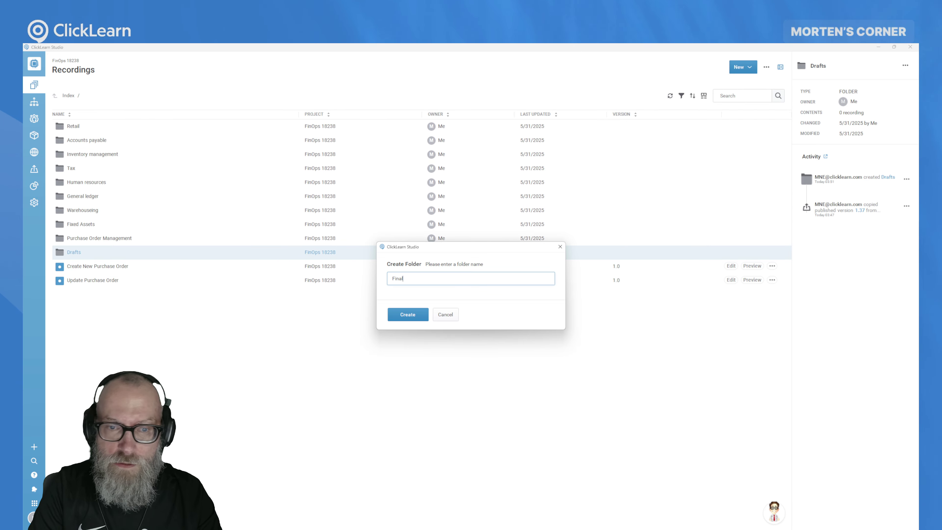
pyautogui.press('Return')
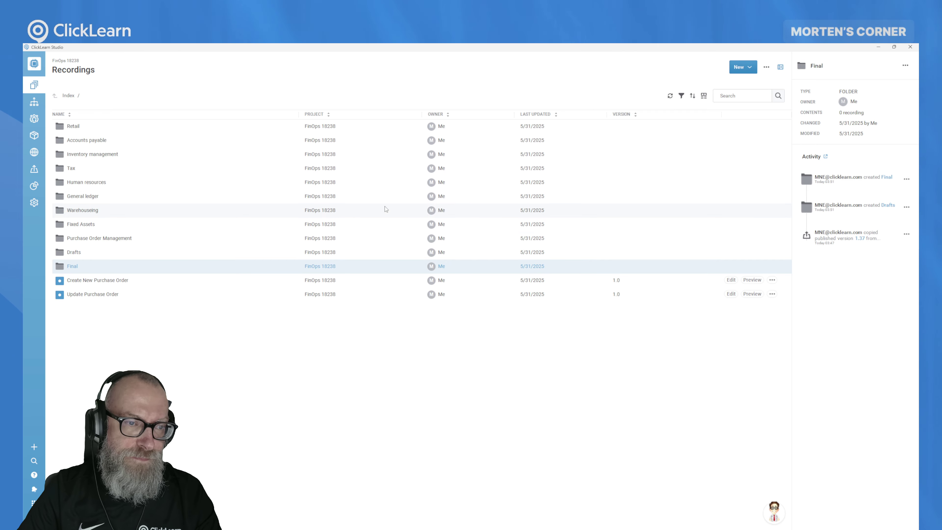
# Move all imported content folders except Inventory management into the Drafts folder
pyautogui.click(100, 238)
pyautogui.keyDown('shift'); pyautogui.click(100, 131); pyautogui.keyUp('shift')
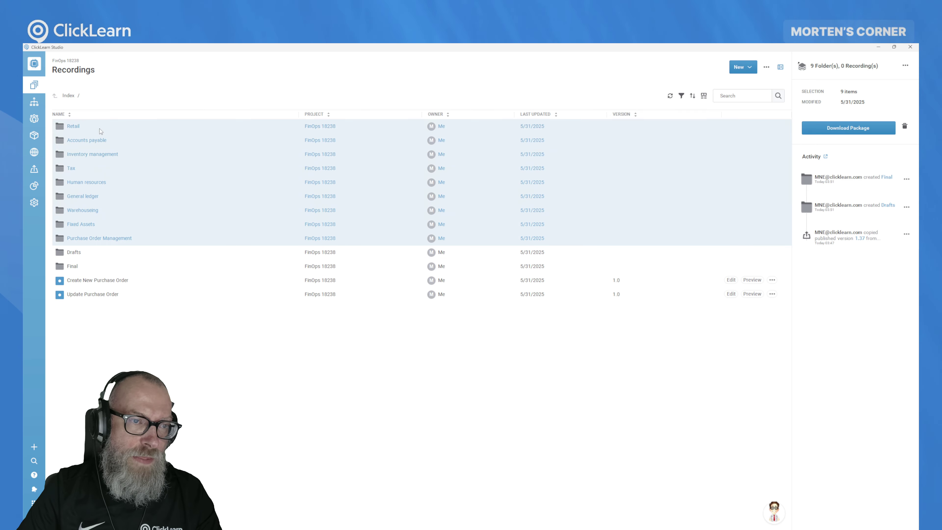
pyautogui.keyDown('ctrl'); pyautogui.click(92, 154); pyautogui.keyUp('ctrl')
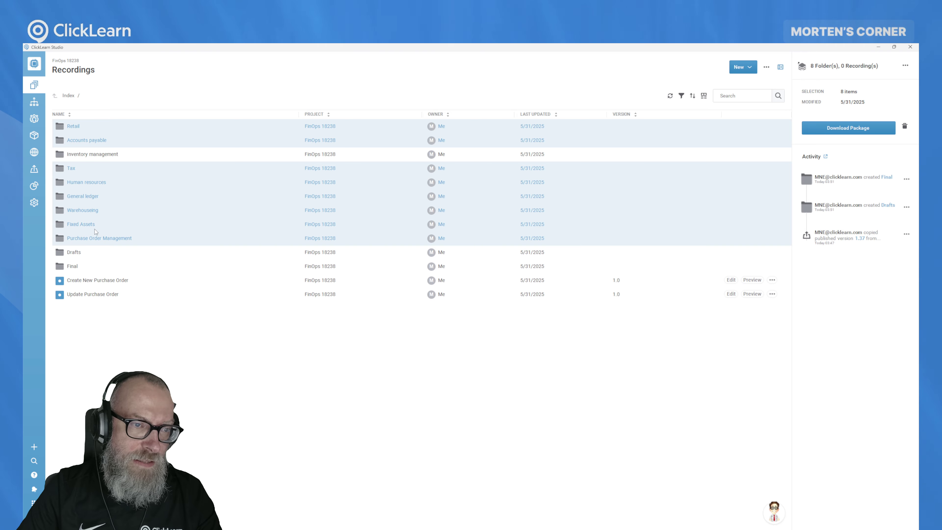
pyautogui.rightClick(95, 238)
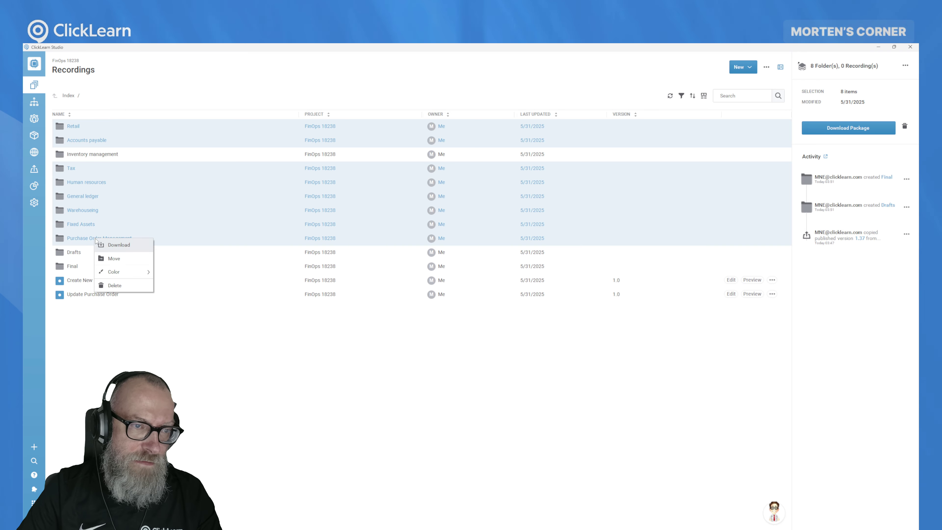
pyautogui.click(114, 259)
pyautogui.click(430, 250)
pyautogui.click(407, 394)
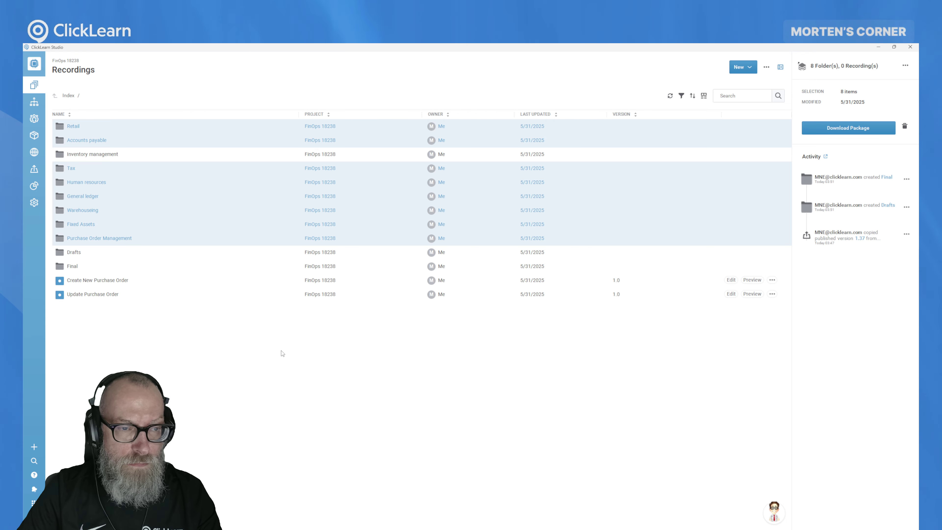
# Move the Create New Purchase Order and Update Purchase Order recordings out of the index, and move the Inventory management folder into Final
pyautogui.click(120, 154)
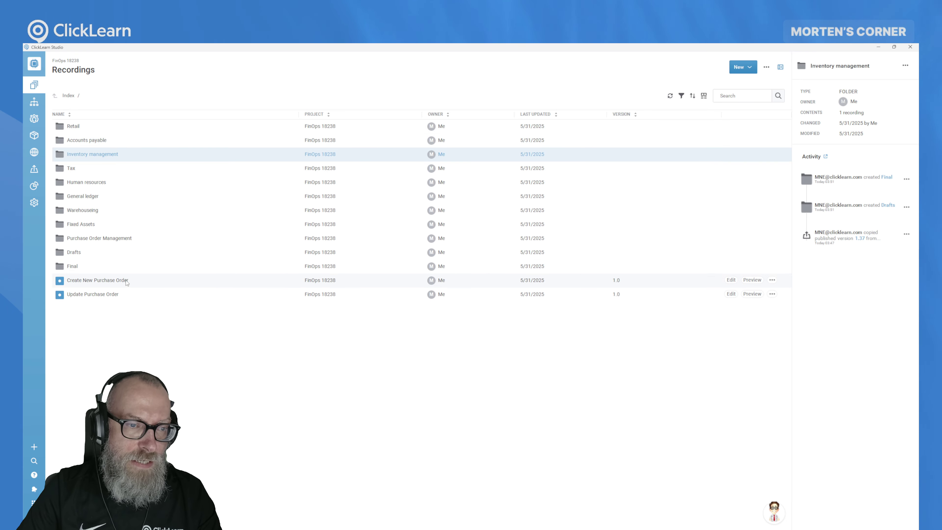
pyautogui.click(123, 297)
pyautogui.click(123, 171)
pyautogui.keyDown('ctrl'); pyautogui.click(123, 182); pyautogui.keyUp('ctrl')
pyautogui.keyDown('ctrl'); pyautogui.click(123, 131); pyautogui.keyUp('ctrl')
pyautogui.rightClick(119, 130)
pyautogui.moveTo(120, 143)
pyautogui.rightClick(106, 128)
pyautogui.click(140, 214)
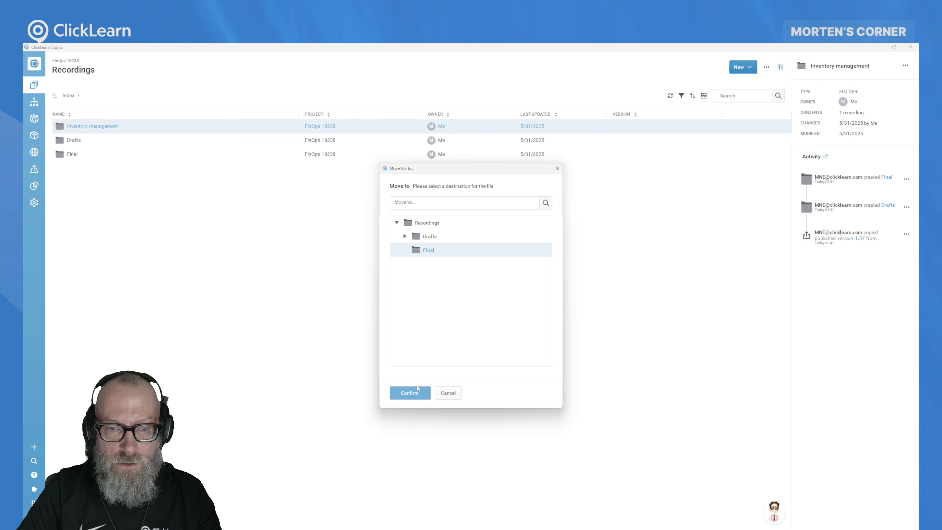
pyautogui.click(413, 392)
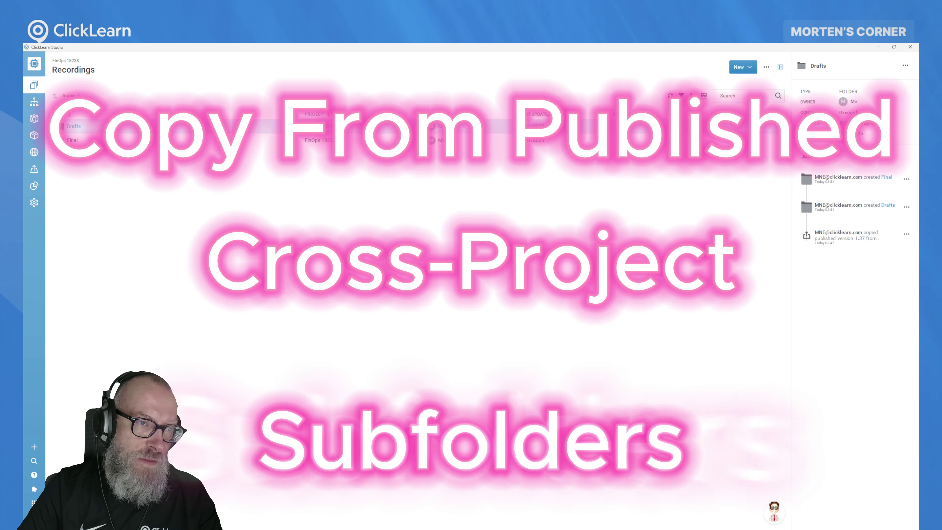
# Look into the Accounts payable subfolder of Drafts and return to the recordings index
pyautogui.doubleClick(102, 126)
pyautogui.doubleClick(78, 140)
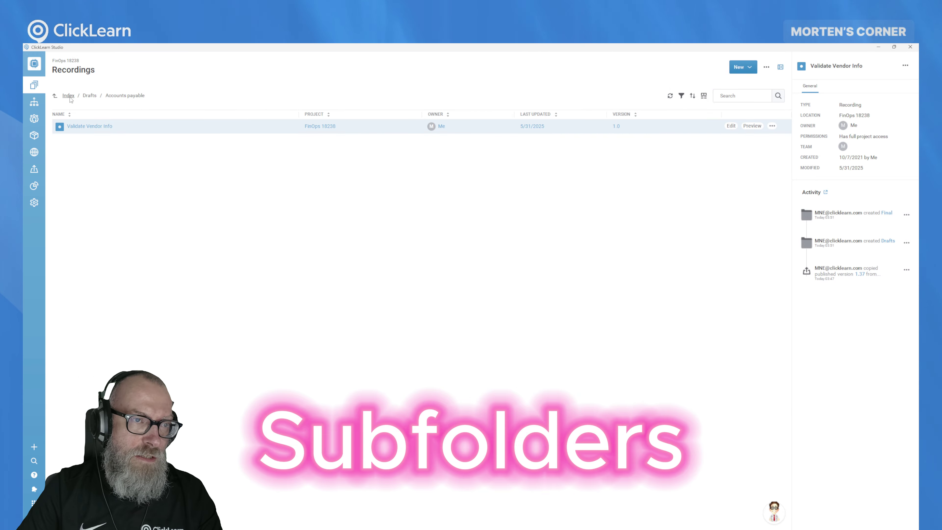
pyautogui.click(88, 96)
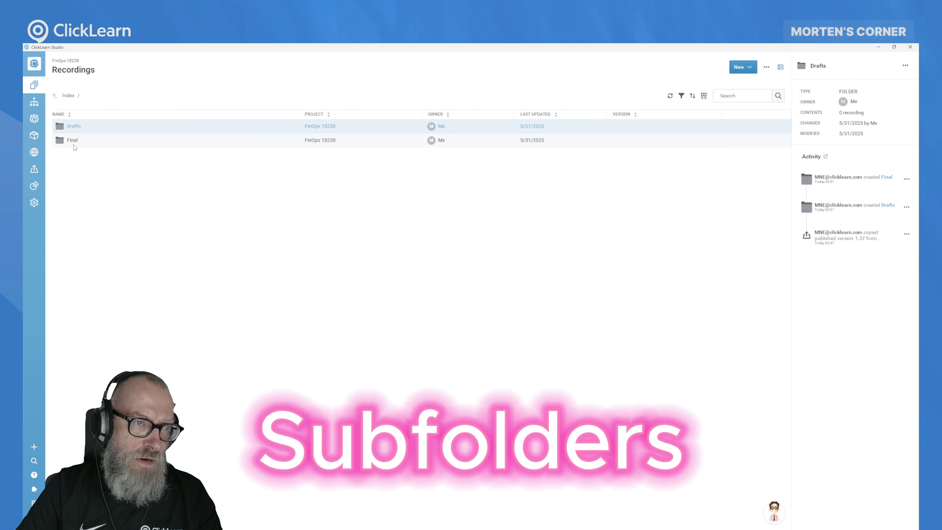
# Create a folder named awaiting approval in the recordings index, look inside it and return to the index
pyautogui.click(742, 67)
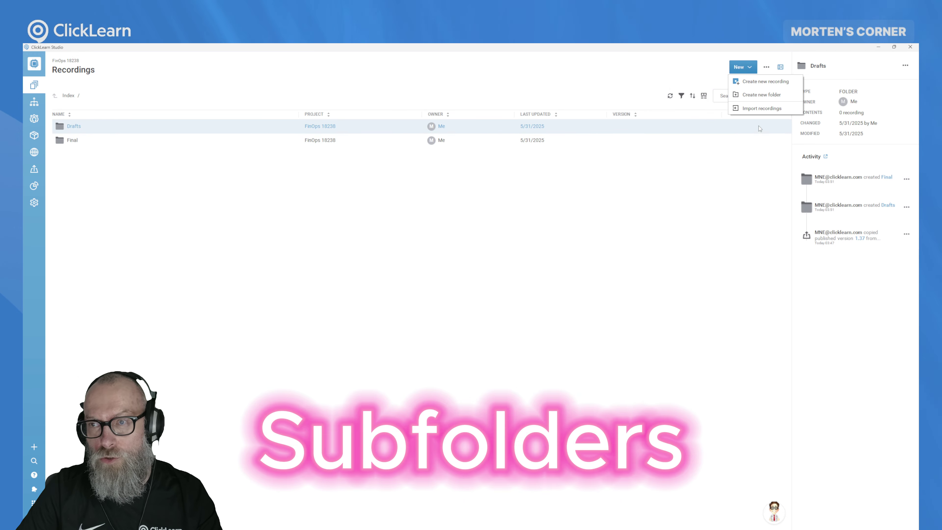
pyautogui.click(762, 96)
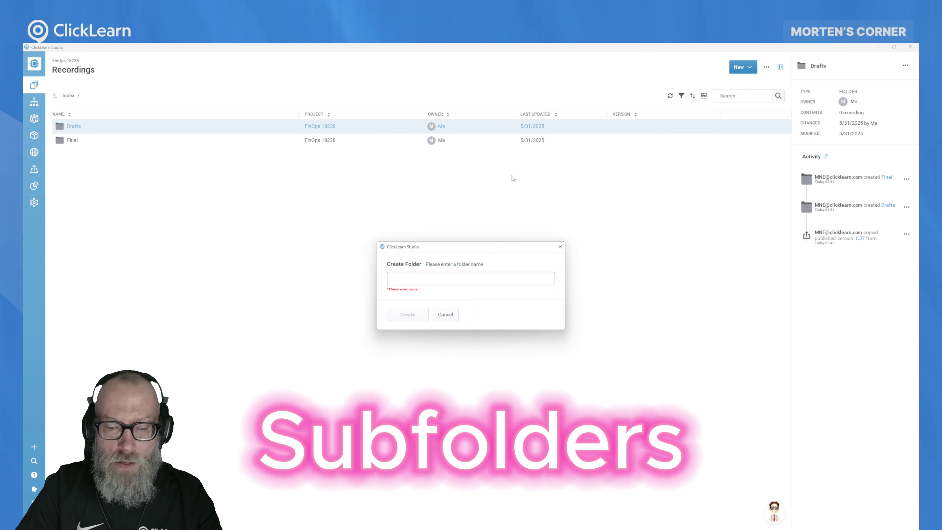
pyautogui.write('Awaiting approval')
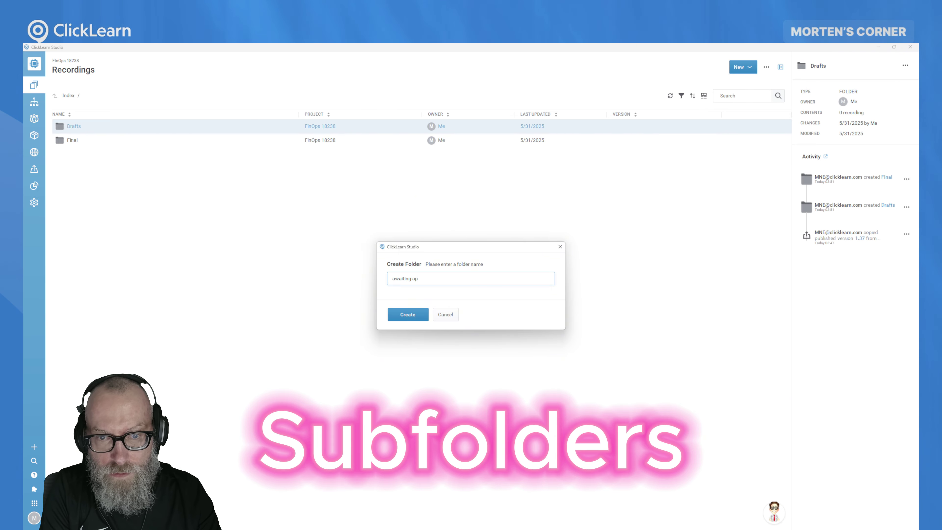
pyautogui.press('Return')
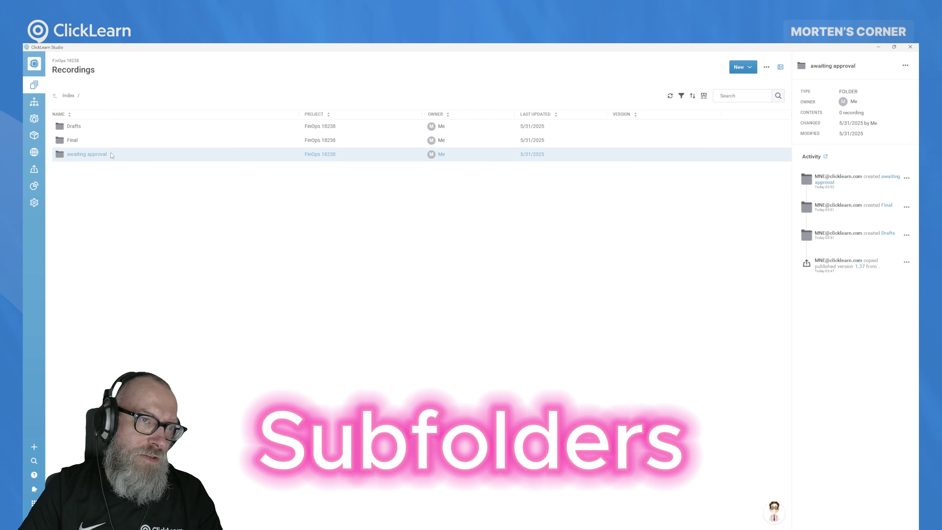
pyautogui.click(107, 156)
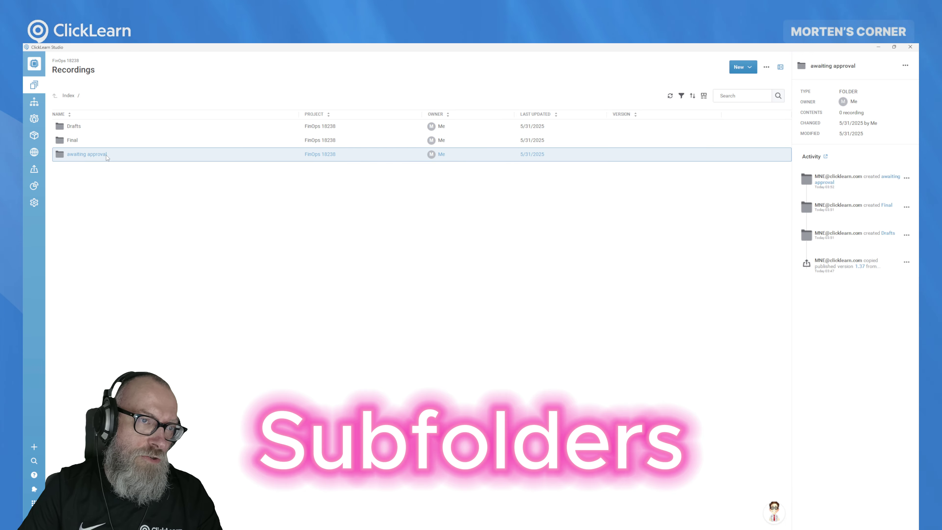
pyautogui.doubleClick(108, 156)
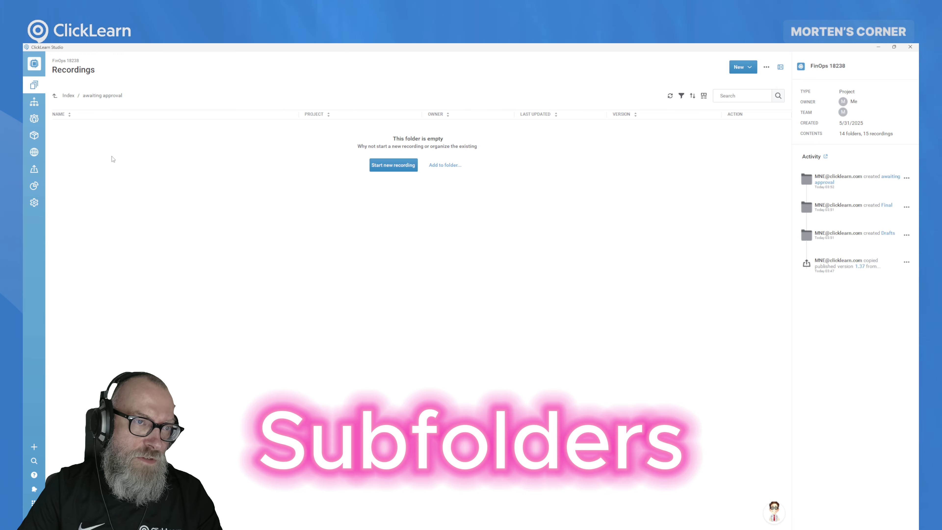
pyautogui.click(68, 96)
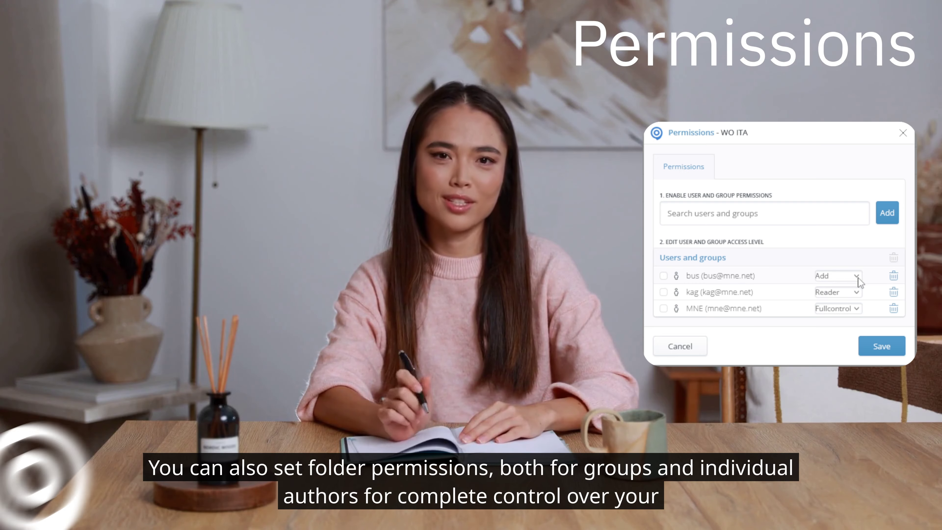
# Give the first listed user Fullcontrol access to WO ITA and add the APT F&O_Authors group to its permissions
pyautogui.click(857, 276)
pyautogui.click(842, 352)
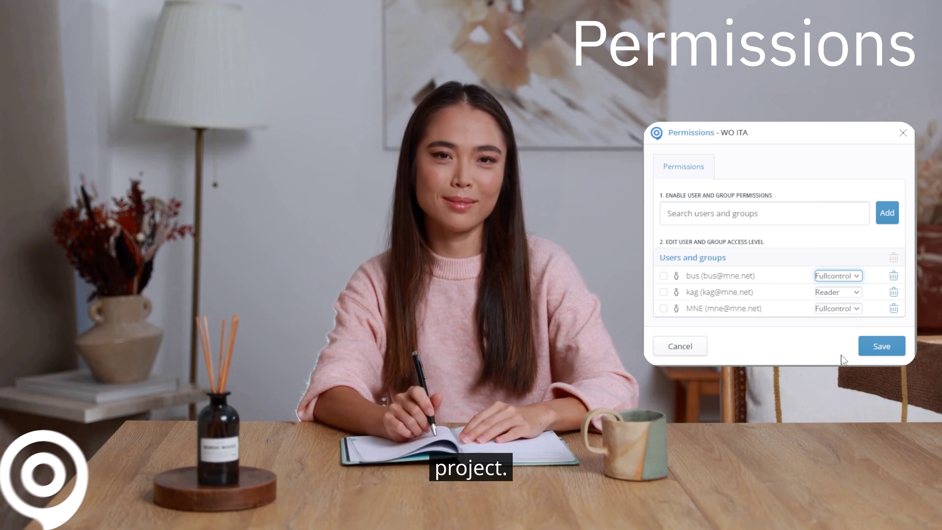
pyautogui.click(777, 211)
pyautogui.write('authors')
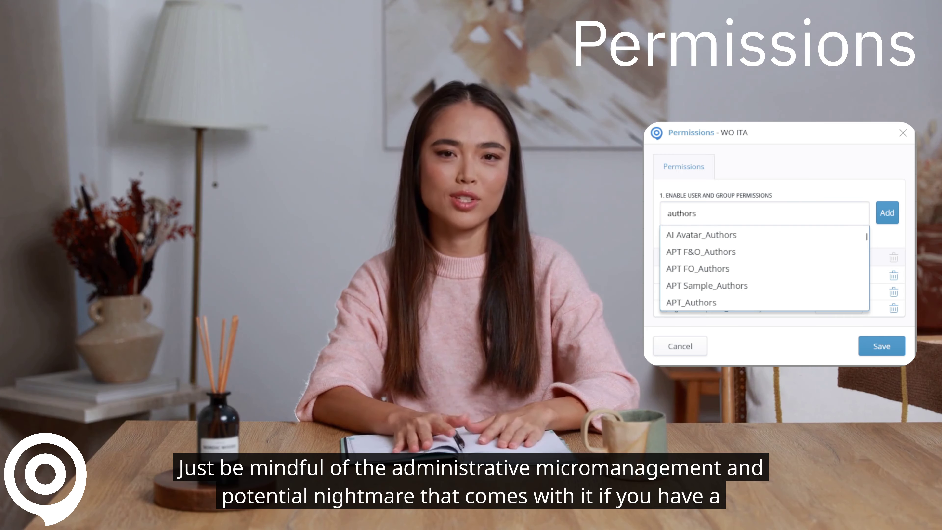
pyautogui.click(757, 249)
pyautogui.click(887, 209)
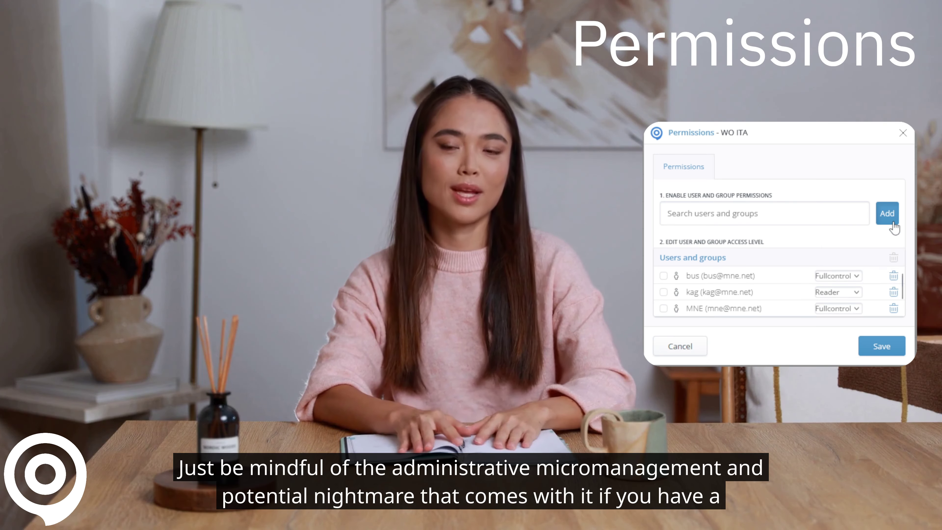
pyautogui.click(857, 309)
pyautogui.click(833, 341)
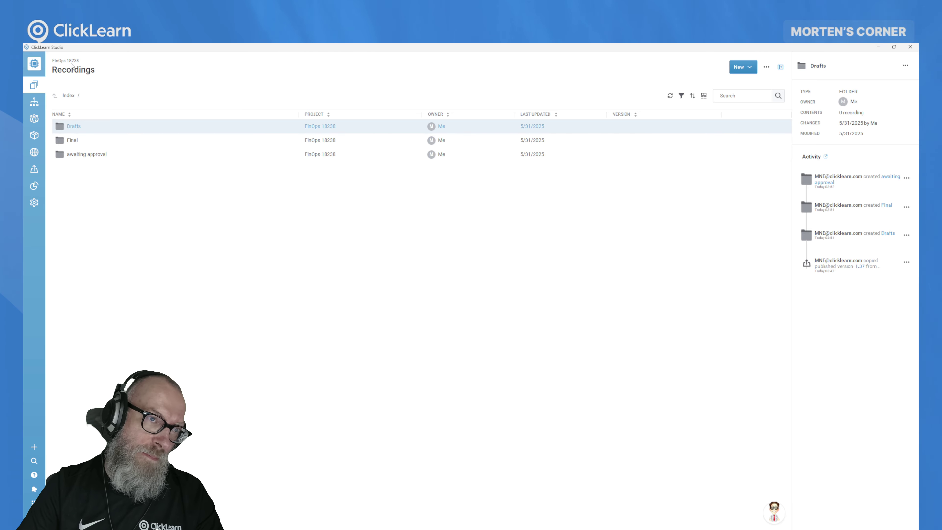
# Set up a new content project with Microsoft Dynamics 365 Finance and Operations as primary connector, ContentCloud deployment and the Classic template
pyautogui.click(35, 65)
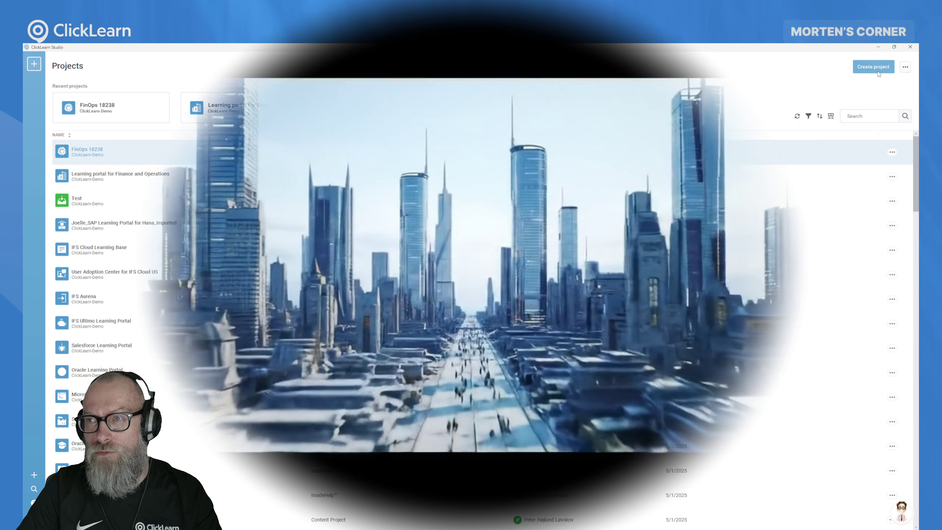
pyautogui.click(870, 69)
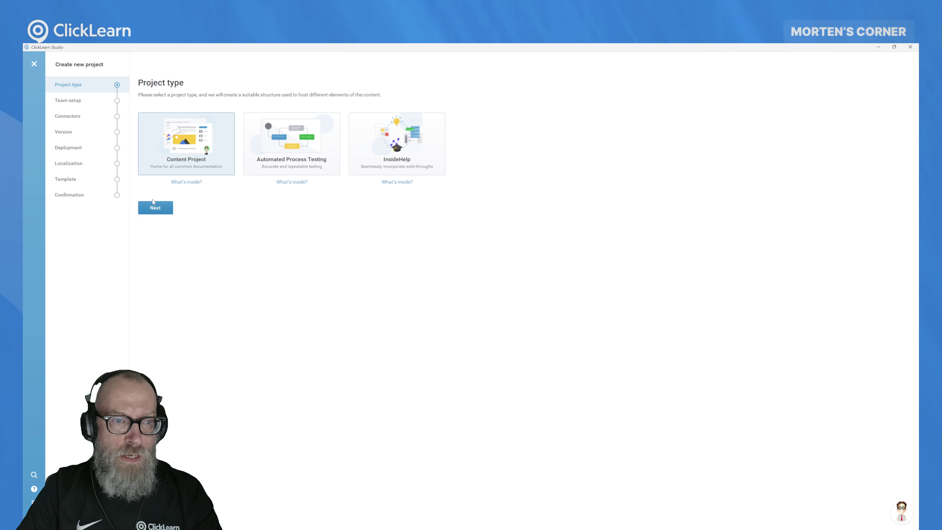
pyautogui.click(164, 205)
pyautogui.click(163, 281)
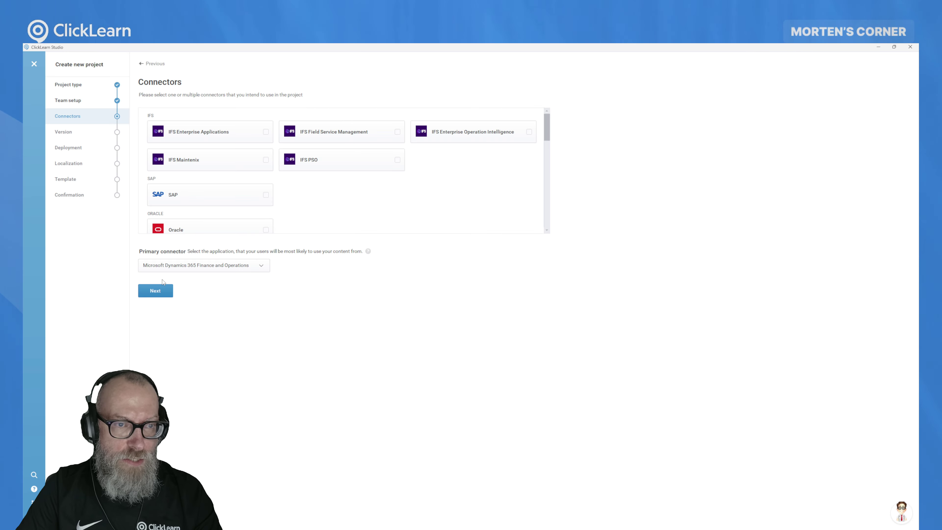
pyautogui.click(156, 292)
pyautogui.click(165, 231)
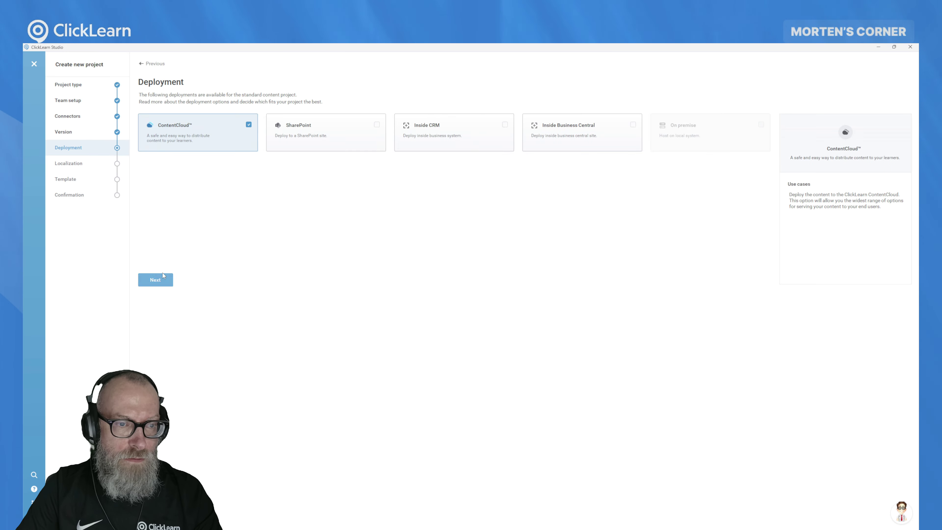
pyautogui.click(163, 278)
pyautogui.click(167, 244)
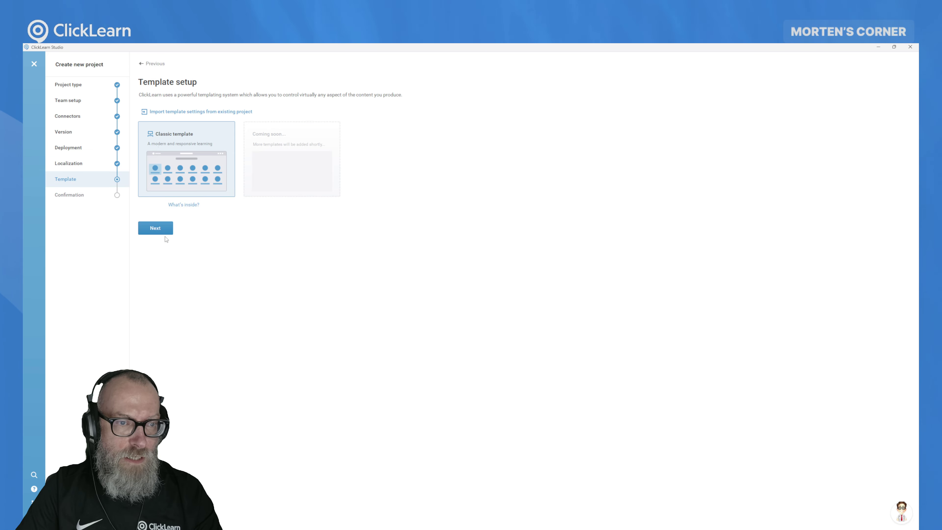
pyautogui.click(162, 228)
# Name the new project FinOps 25040, set its icon color to blue and create the project
pyautogui.write('Fio')
pyautogui.press('BackSpace')
pyautogui.press('BackSpace')
pyautogui.press('BackSpace')
pyautogui.write('FinOps ')
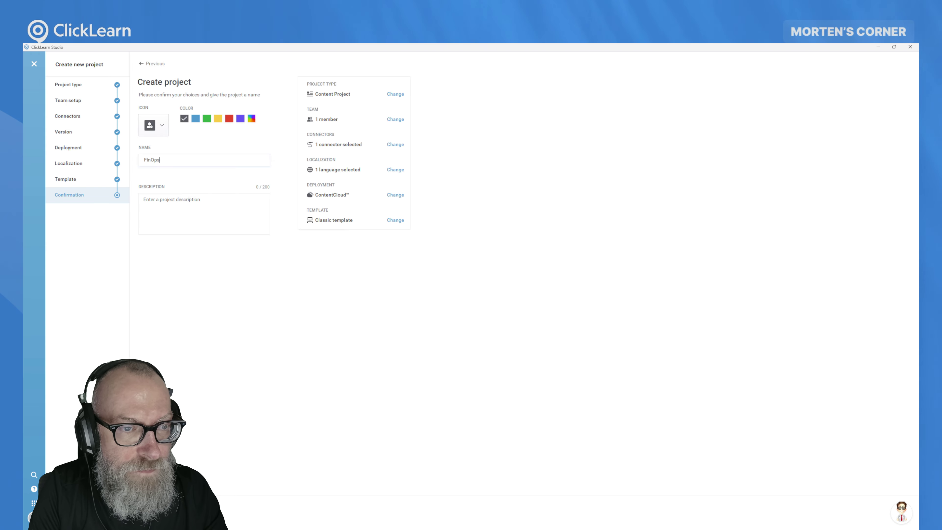
pyautogui.write('25040')
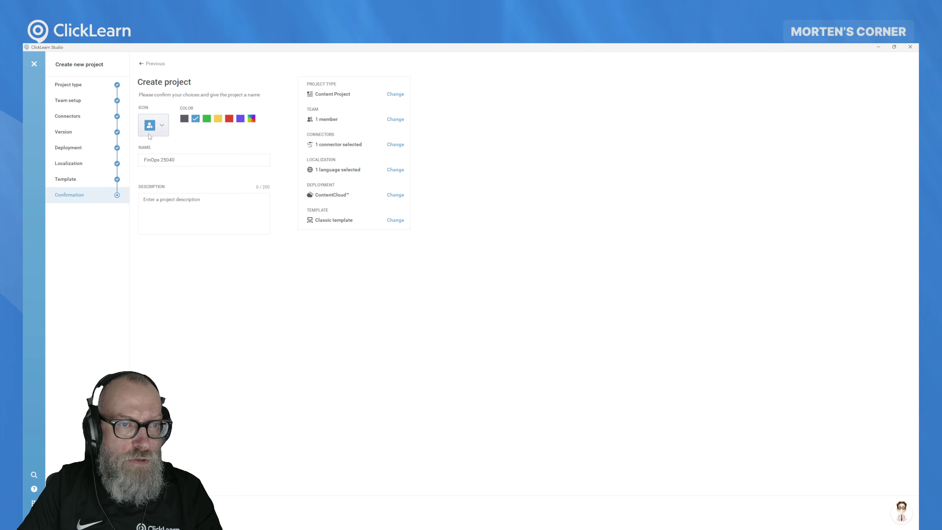
pyautogui.click(160, 512)
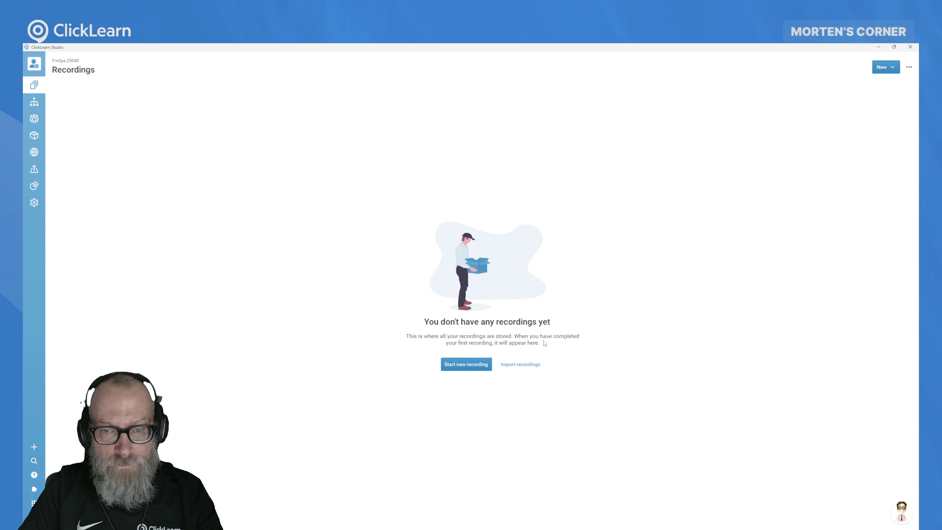
# Start importing published version 1.57 of the Learning portal for Finance and Operations project into the empty recordings list
pyautogui.click(885, 67)
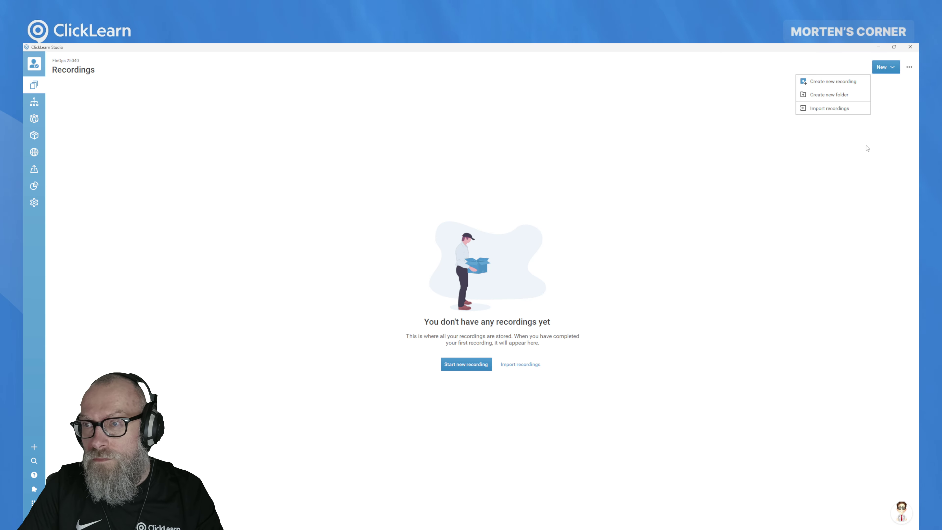
pyautogui.click(823, 109)
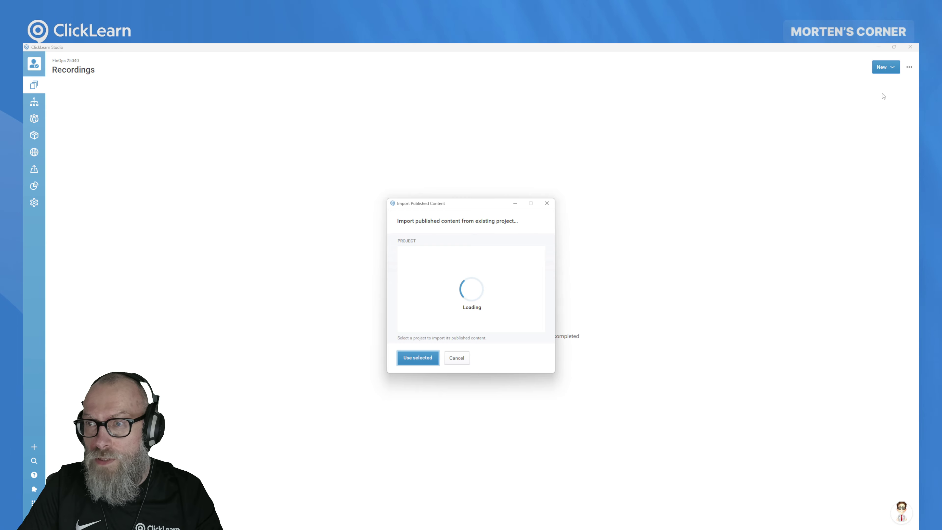
pyautogui.click(516, 284)
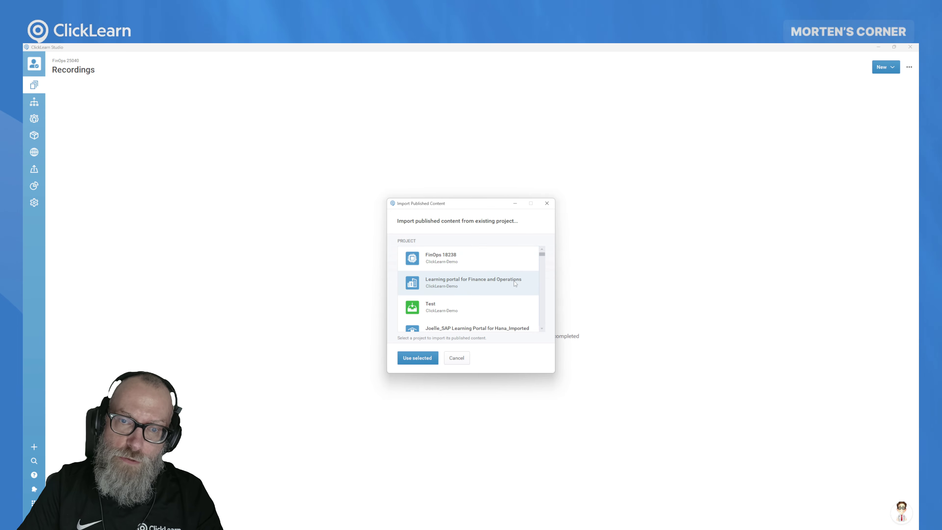
pyautogui.click(411, 358)
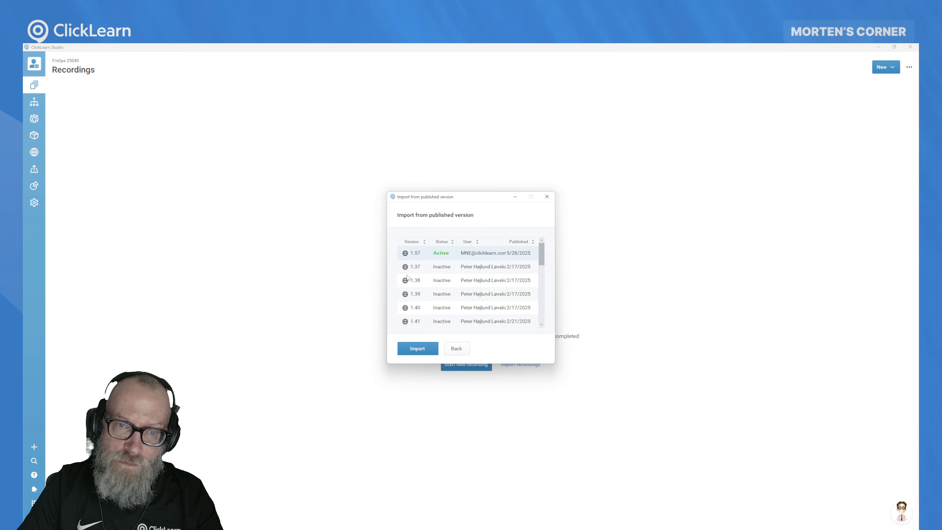
pyautogui.click(421, 353)
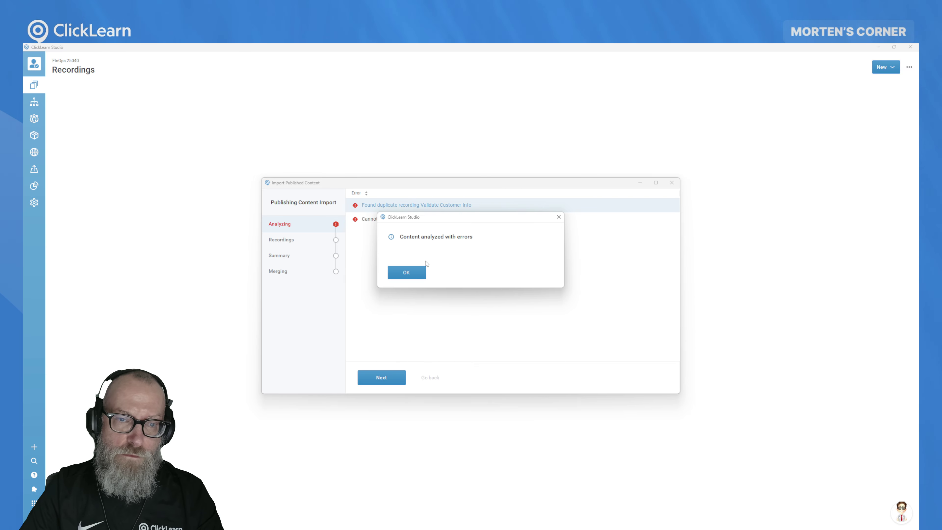
# Keep all analyzed recordings selected for the import, merge the published content into the project and close the import
pyautogui.click(406, 271)
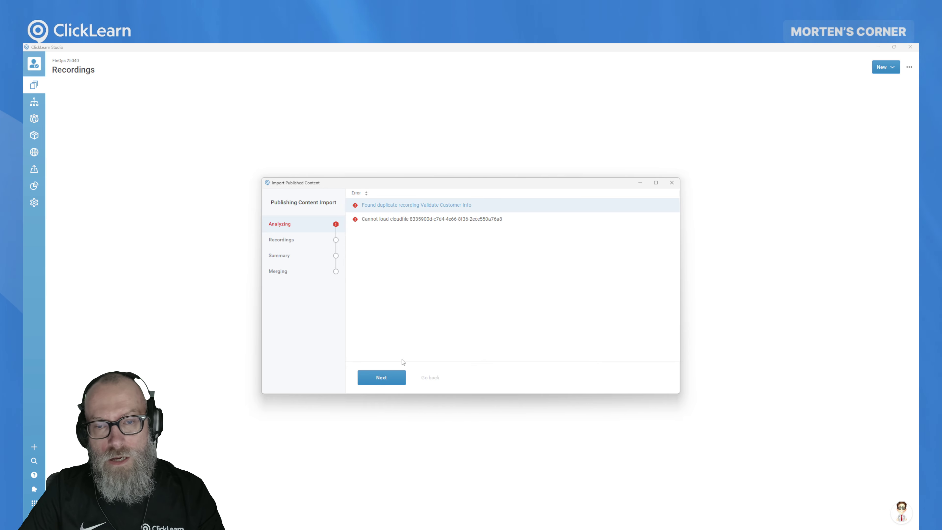
pyautogui.click(392, 380)
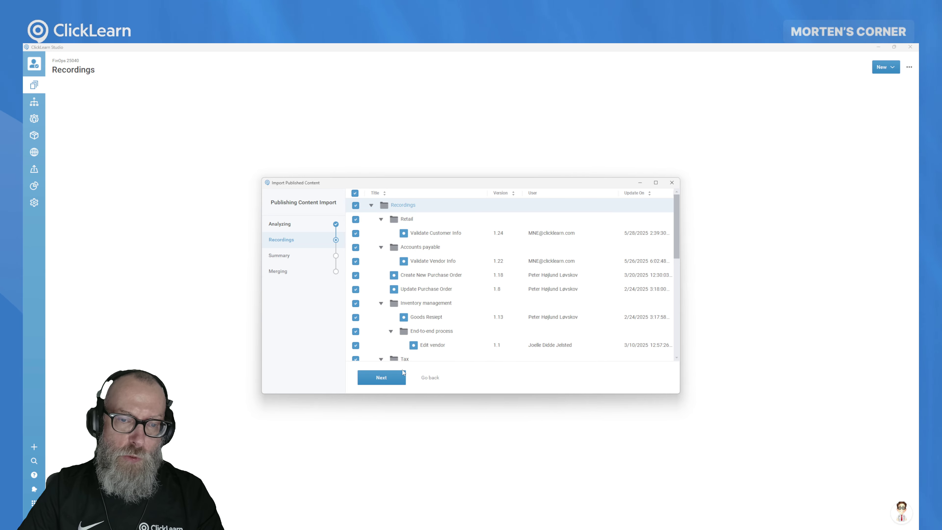
pyautogui.click(397, 379)
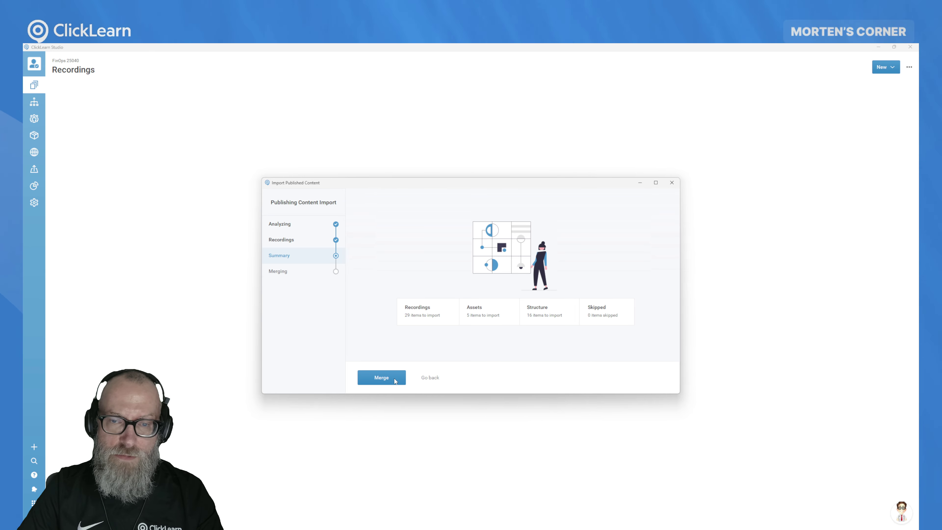
pyautogui.click(395, 379)
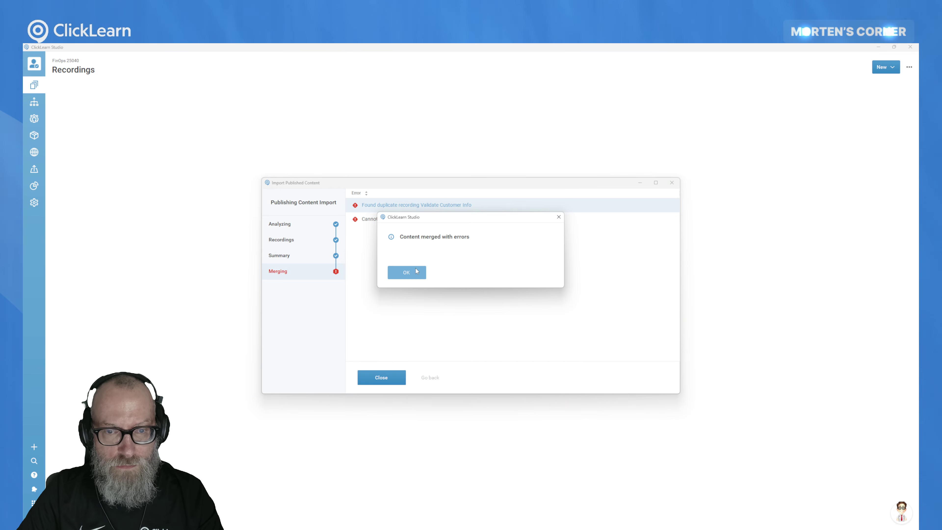
pyautogui.click(403, 269)
pyautogui.click(381, 377)
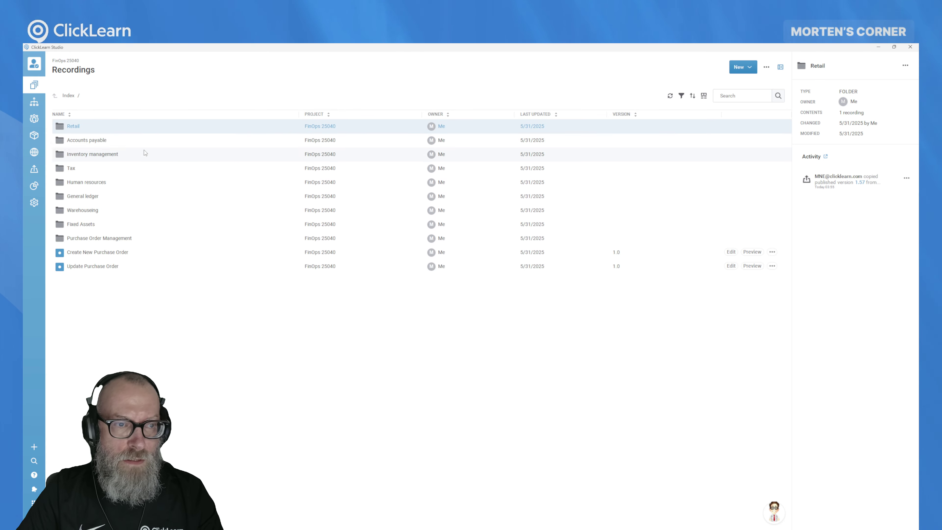
# Examine the extended path of the Retail and Commerce step in the Retail folder's Validate Customer Info recording, leaving without changes
pyautogui.doubleClick(83, 125)
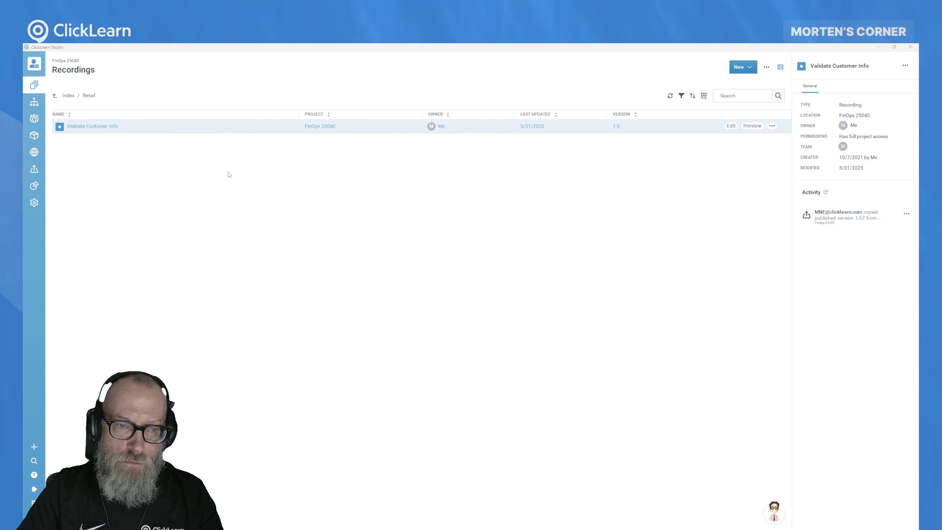
pyautogui.doubleClick(499, 126)
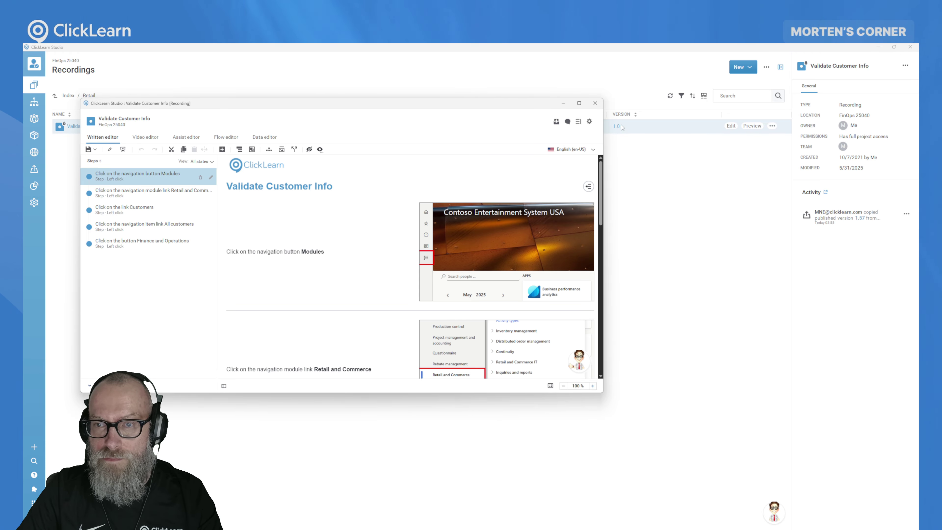
pyautogui.click(151, 196)
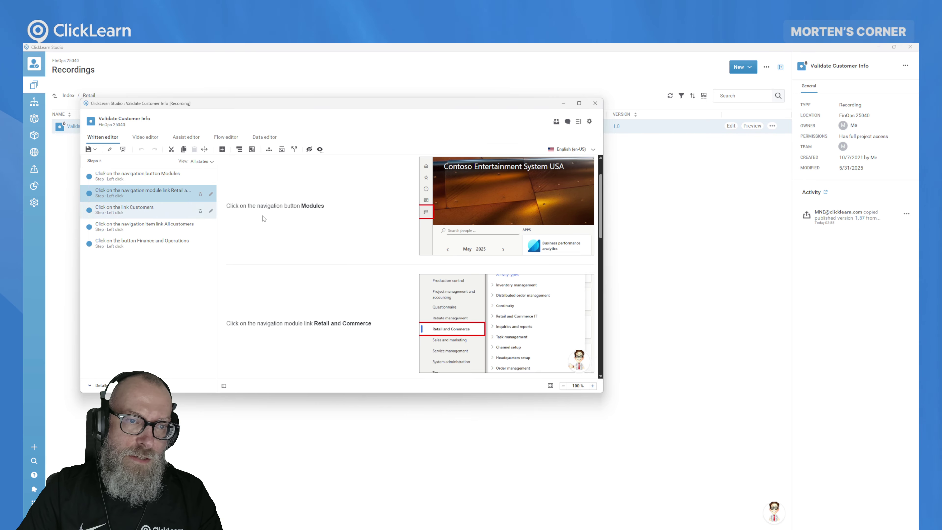
pyautogui.doubleClick(155, 190)
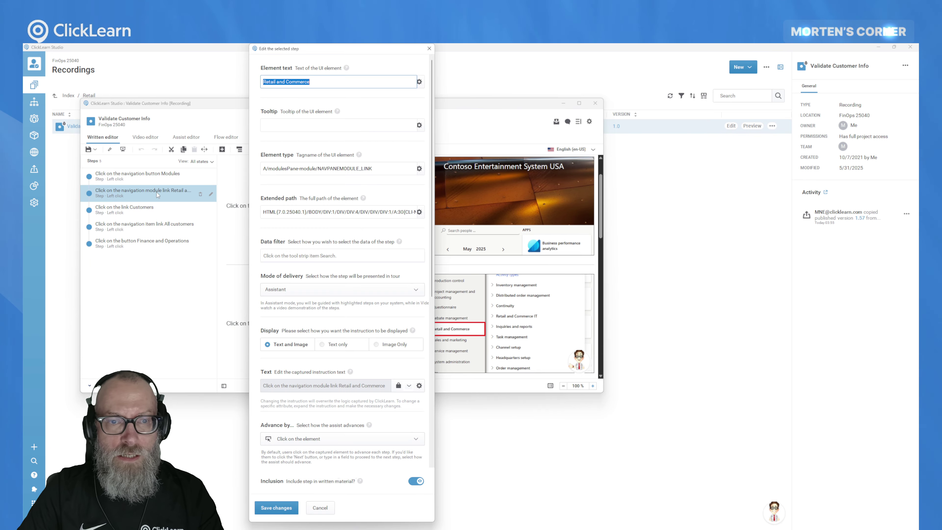
pyautogui.moveTo(287, 212); pyautogui.dragTo(308, 212)
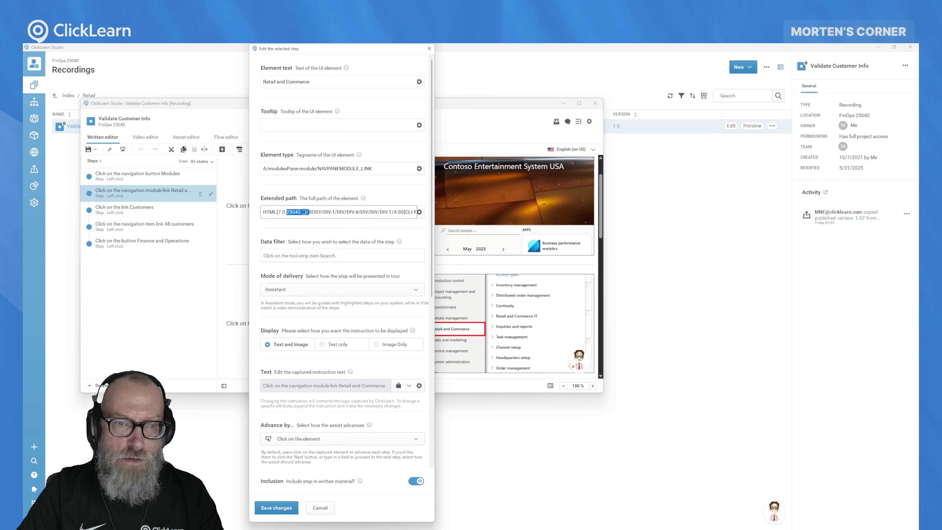
pyautogui.click(319, 508)
pyautogui.click(595, 104)
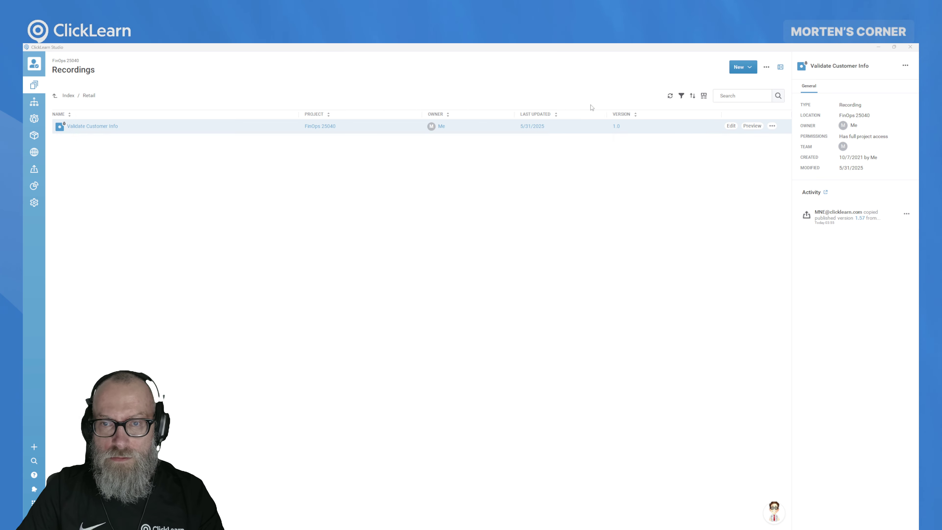